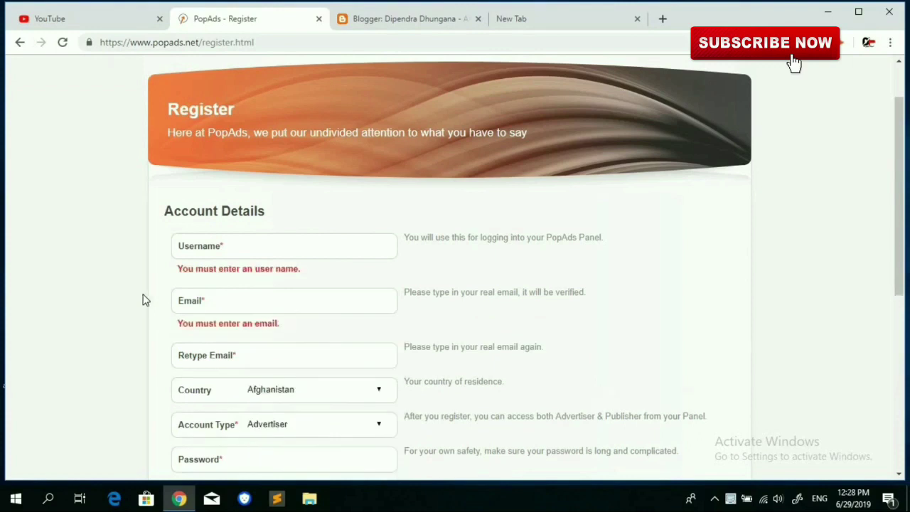
Set the country to Nepal and the account type to Publisher in the registration form's account details
{"action": "scroll", "coordinate": [187, 301], "scroll_direction": "down", "scroll_amount": 1}
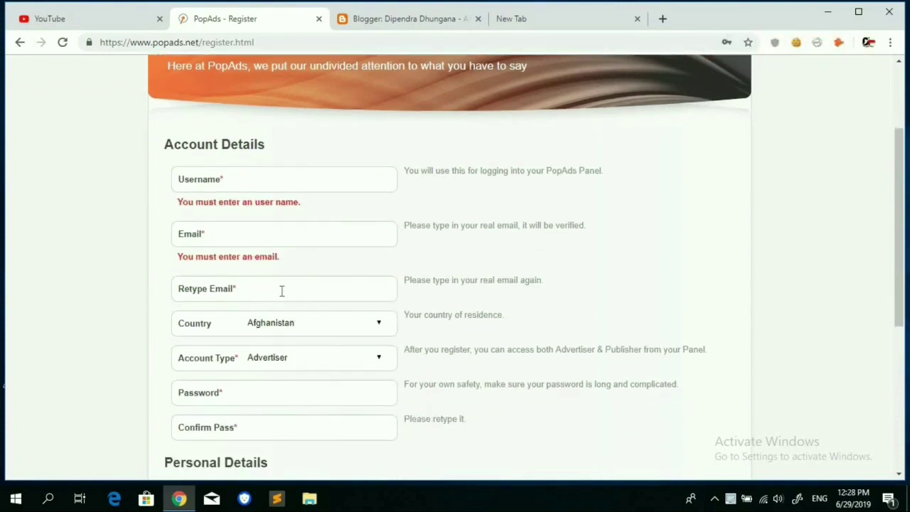
{"action": "left_click", "coordinate": [379, 325]}
{"action": "scroll", "coordinate": [339, 260], "scroll_direction": "down", "scroll_amount": 20}
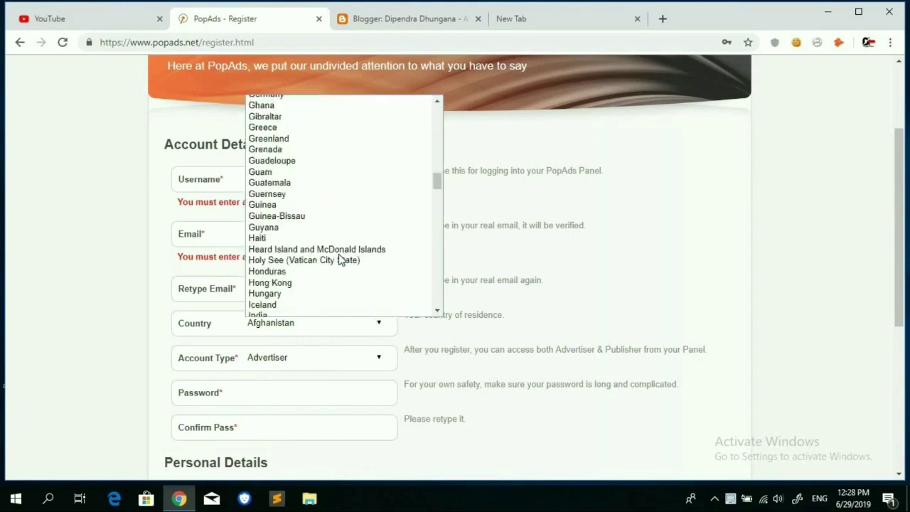
{"action": "scroll", "coordinate": [339, 261], "scroll_direction": "down", "scroll_amount": 20}
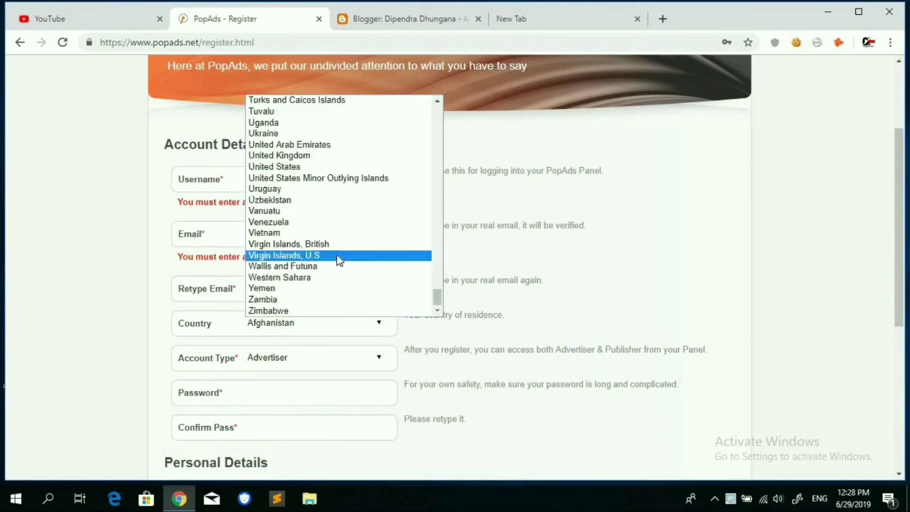
{"action": "scroll", "coordinate": [340, 261], "scroll_direction": "up", "scroll_amount": 11}
{"action": "scroll", "coordinate": [340, 261], "scroll_direction": "down", "scroll_amount": 2}
{"action": "scroll", "coordinate": [338, 261], "scroll_direction": "up", "scroll_amount": 10}
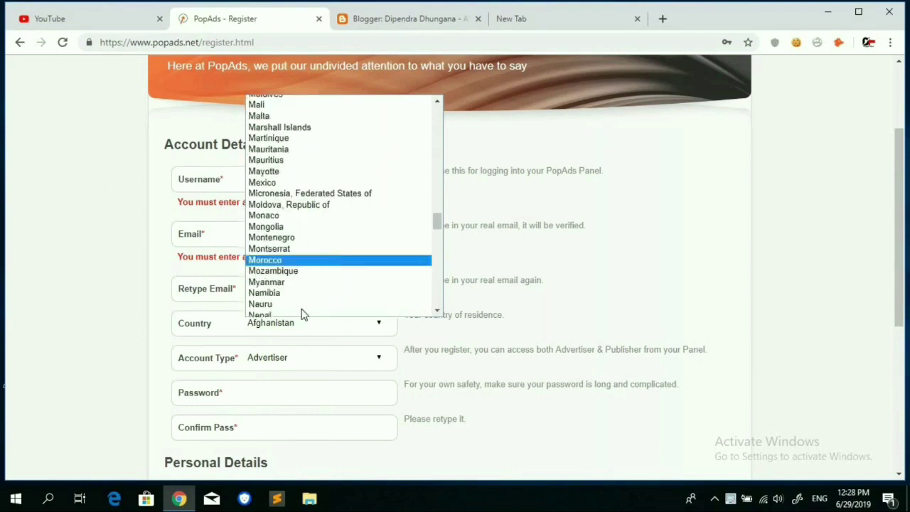
{"action": "left_click", "coordinate": [304, 313]}
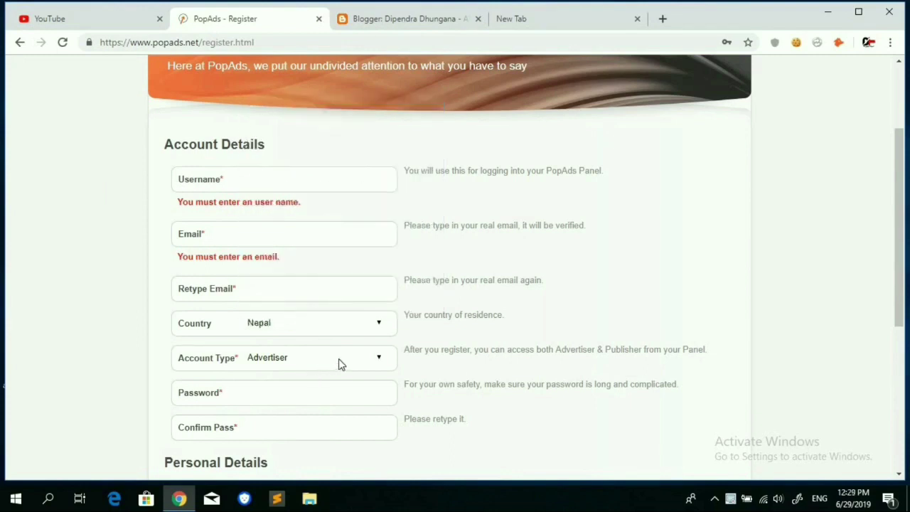
{"action": "left_click", "coordinate": [379, 359]}
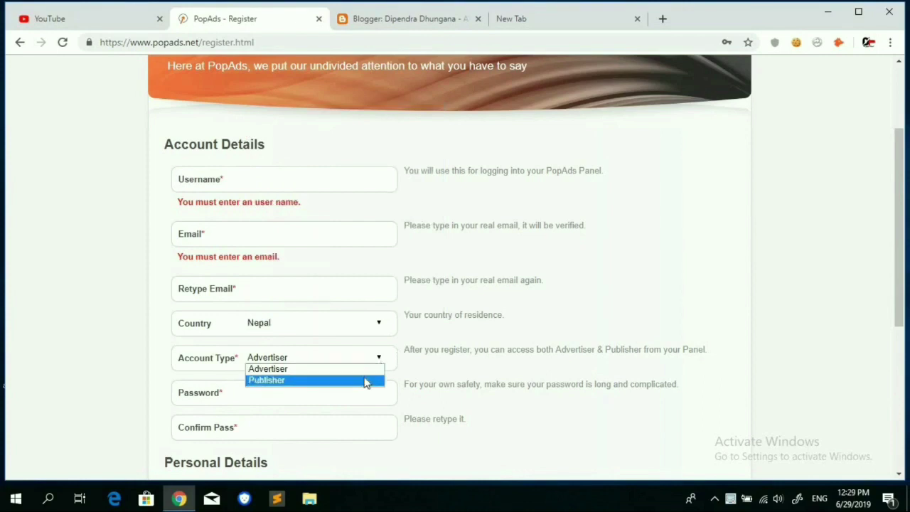
{"action": "left_click", "coordinate": [364, 382]}
{"action": "scroll", "coordinate": [325, 327], "scroll_direction": "down", "scroll_amount": 1}
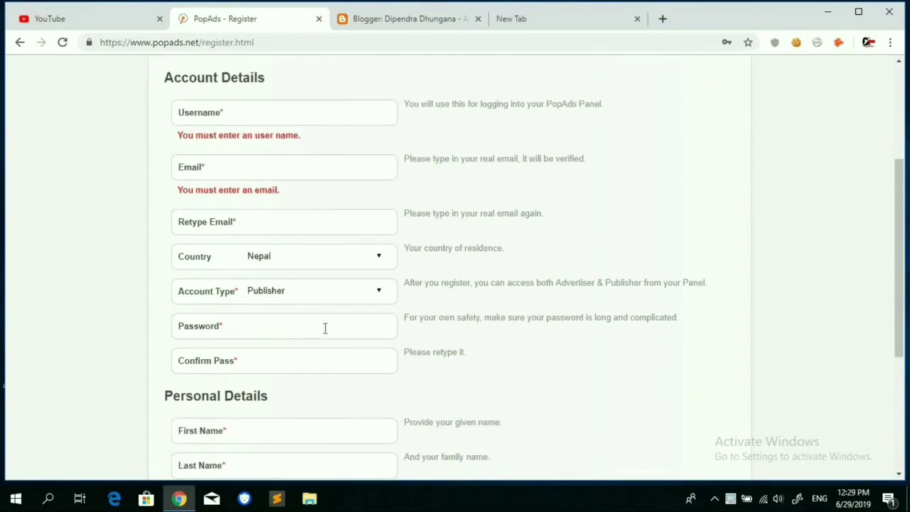
Look through the password, password confirmation, name and phone number fields of the registration form
{"action": "left_click", "coordinate": [325, 328]}
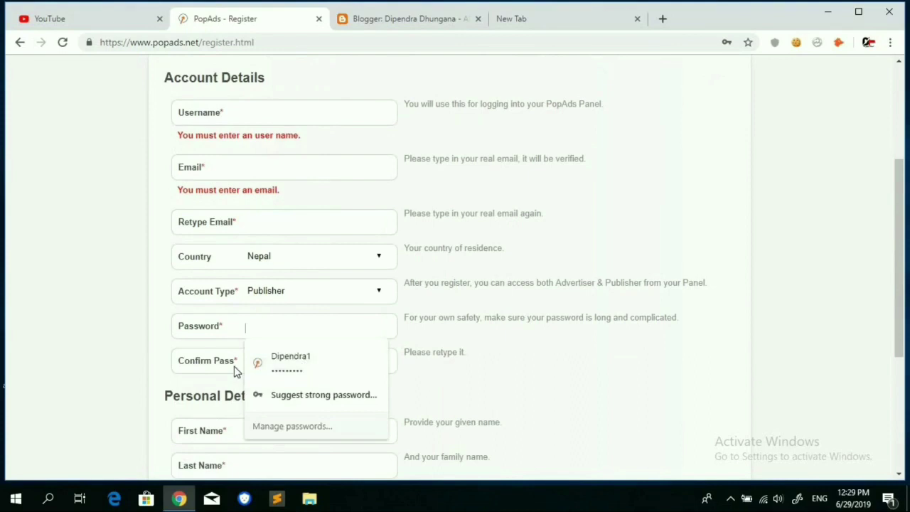
{"action": "left_click", "coordinate": [135, 367]}
{"action": "left_click", "coordinate": [273, 372]}
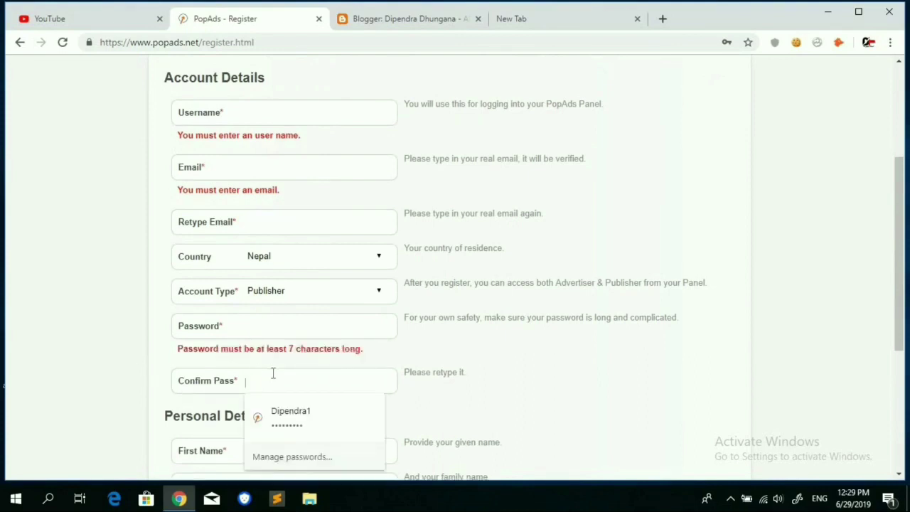
{"action": "scroll", "coordinate": [86, 359], "scroll_direction": "down", "scroll_amount": 2}
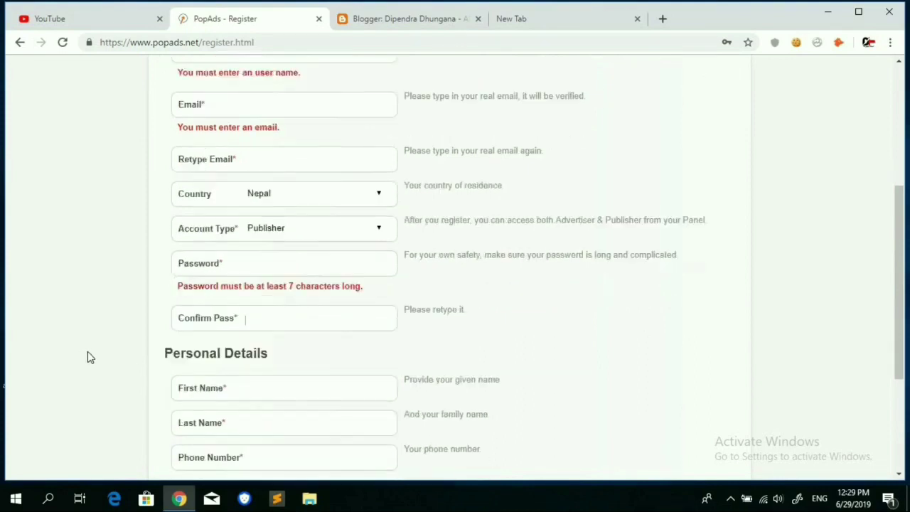
{"action": "scroll", "coordinate": [288, 316], "scroll_direction": "down", "scroll_amount": 1}
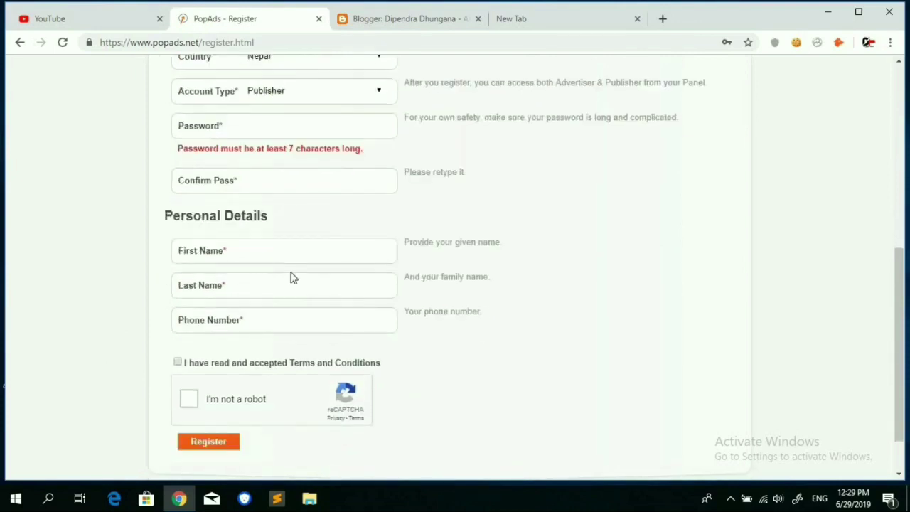
{"action": "left_click", "coordinate": [295, 320]}
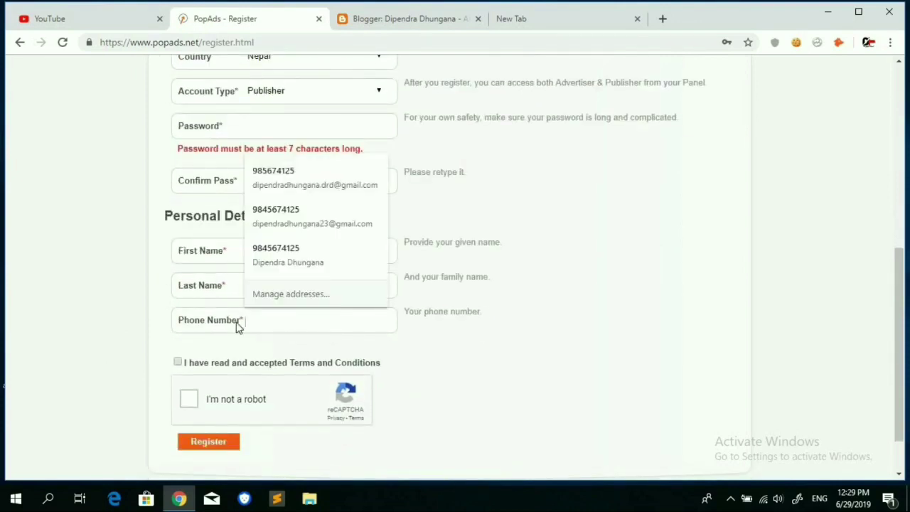
{"action": "left_click", "coordinate": [53, 320]}
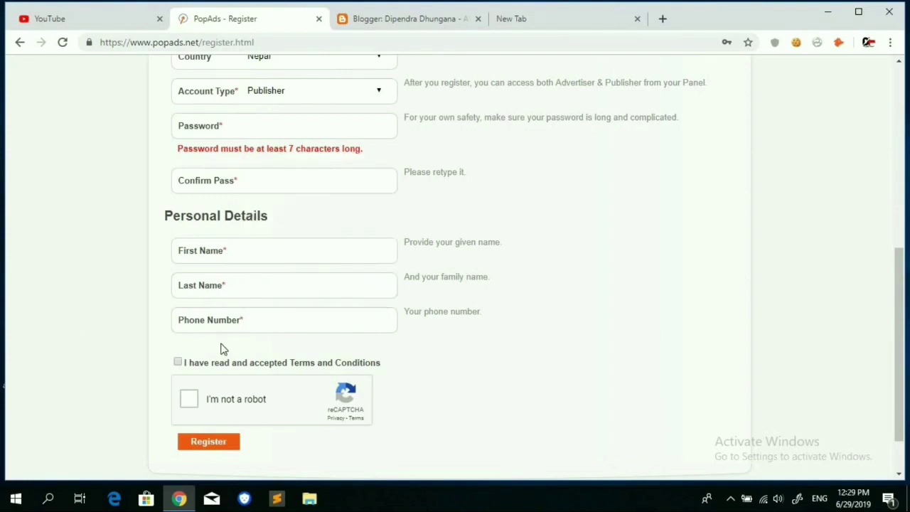
Accept the Terms and Conditions and complete the "I'm not a robot" check in the registration form
{"action": "left_click", "coordinate": [178, 363]}
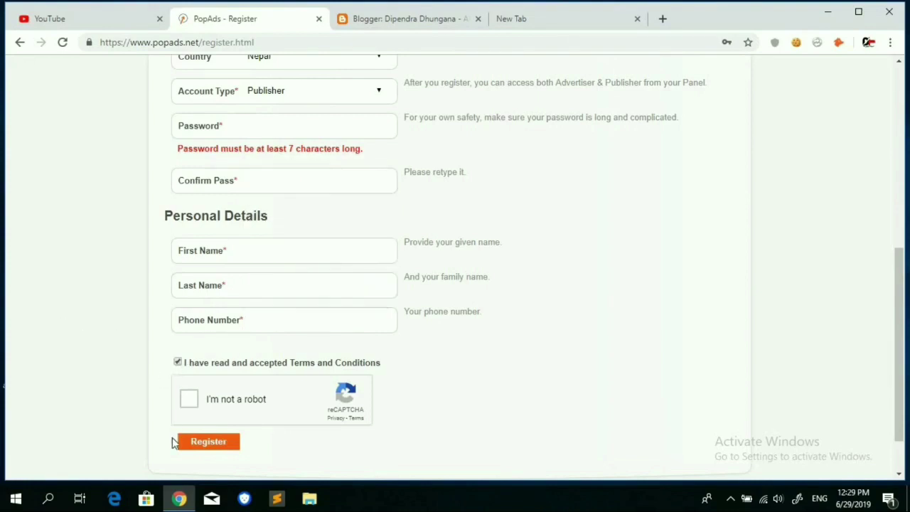
{"action": "left_click", "coordinate": [189, 400]}
{"action": "scroll", "coordinate": [437, 185], "scroll_direction": "up", "scroll_amount": 6}
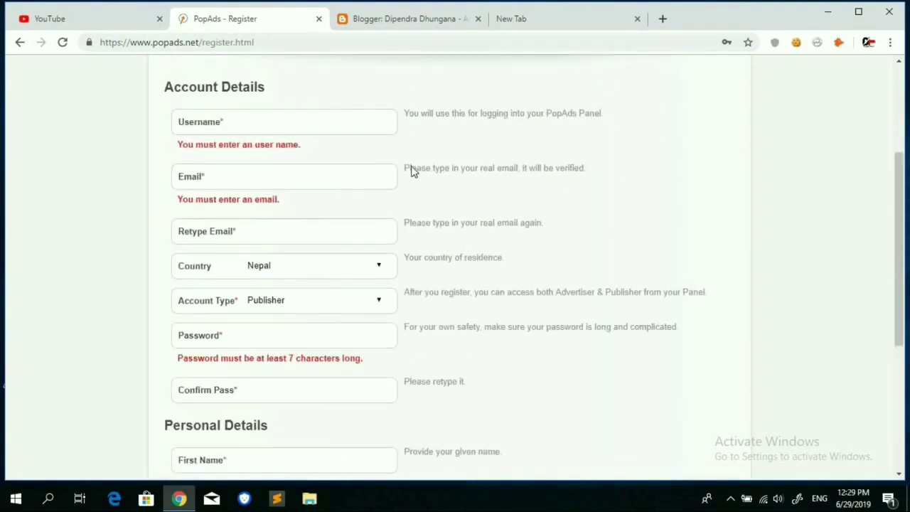
Return to the PopAds home page and sign in to the existing account with the saved credentials
{"action": "left_click", "coordinate": [20, 43]}
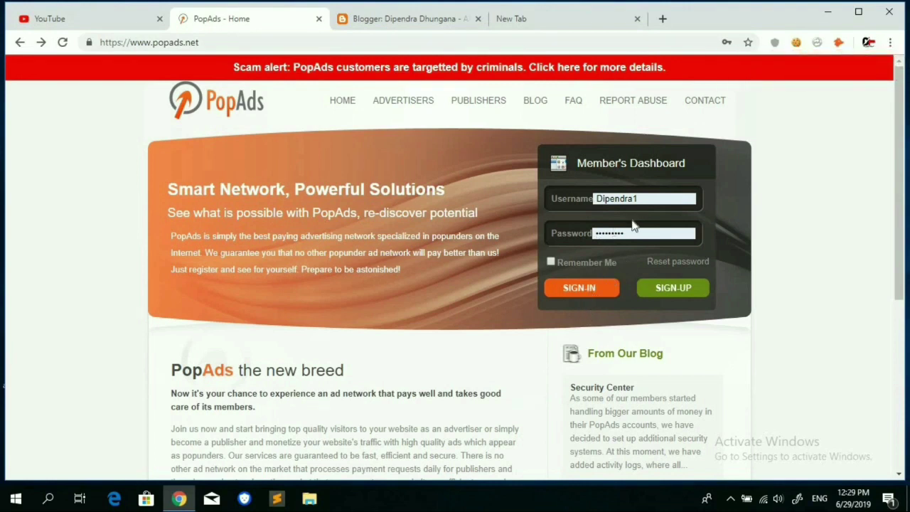
{"action": "left_click", "coordinate": [592, 290]}
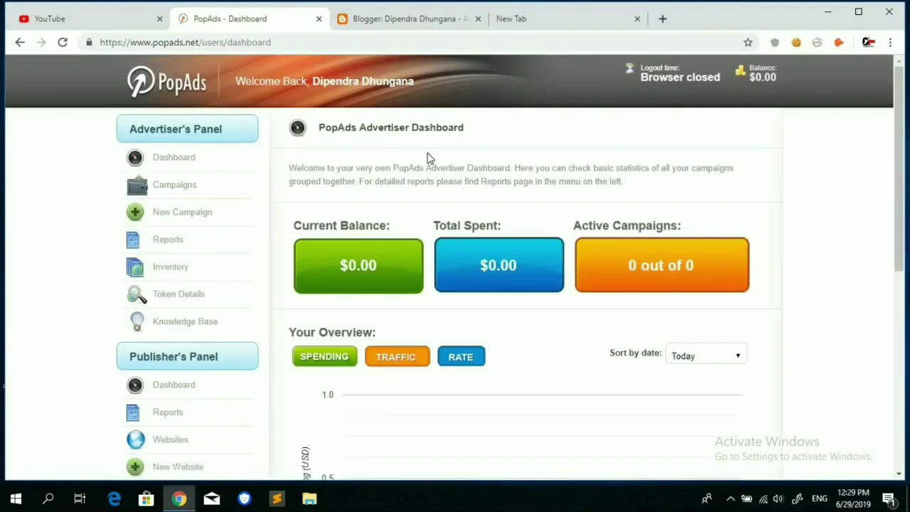
Examine the advertiser dashboard's balance and spending overview, and the options of the Advertiser's and Publisher's panels
{"action": "scroll", "coordinate": [387, 220], "scroll_direction": "down", "scroll_amount": 2}
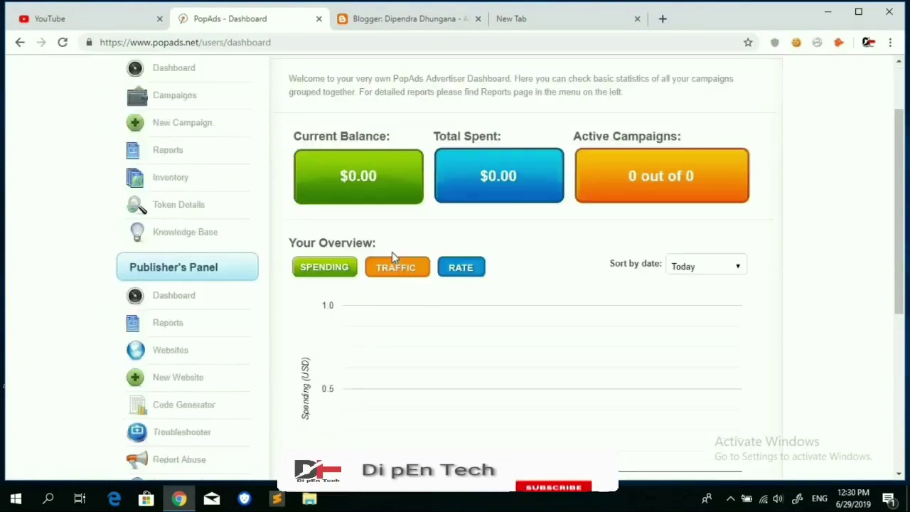
{"action": "scroll", "coordinate": [406, 292], "scroll_direction": "up", "scroll_amount": 1}
{"action": "scroll", "coordinate": [402, 289], "scroll_direction": "up", "scroll_amount": 1}
{"action": "scroll", "coordinate": [434, 158], "scroll_direction": "down", "scroll_amount": 2}
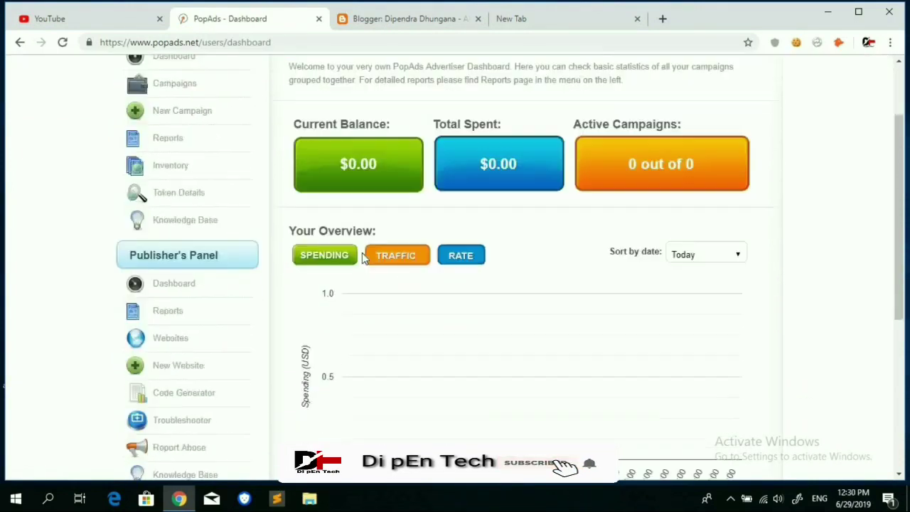
{"action": "scroll", "coordinate": [297, 135], "scroll_direction": "up", "scroll_amount": 2}
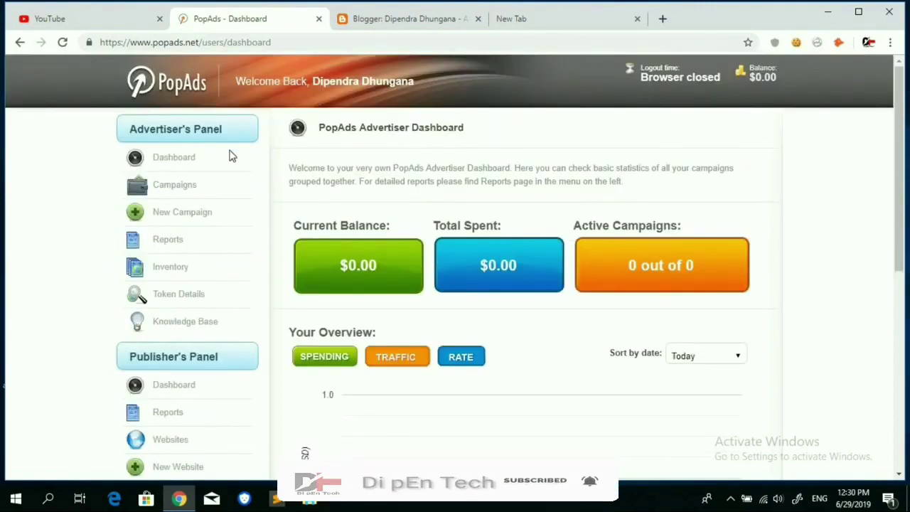
{"action": "scroll", "coordinate": [271, 287], "scroll_direction": "down", "scroll_amount": 2}
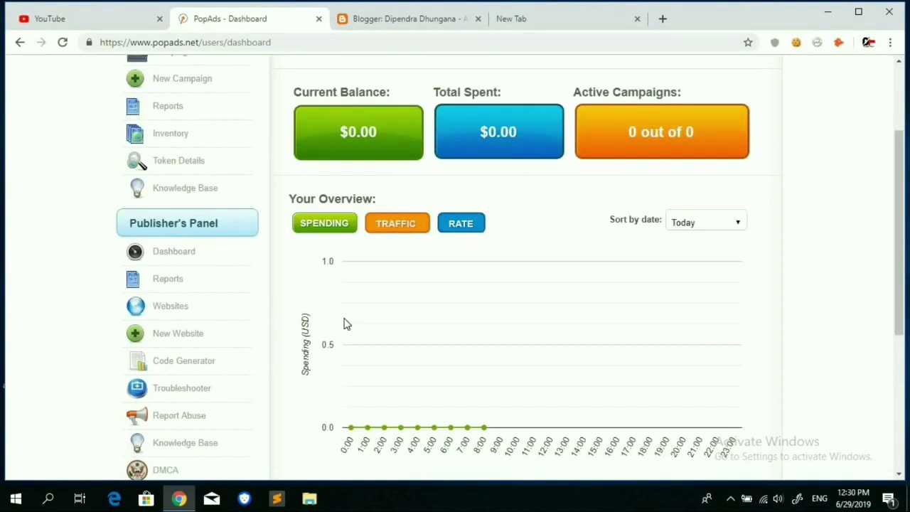
{"action": "scroll", "coordinate": [341, 321], "scroll_direction": "down", "scroll_amount": 2}
{"action": "scroll", "coordinate": [338, 316], "scroll_direction": "up", "scroll_amount": 2}
Open the publisher's list of registered websites and check the site's status
{"action": "left_click", "coordinate": [187, 314]}
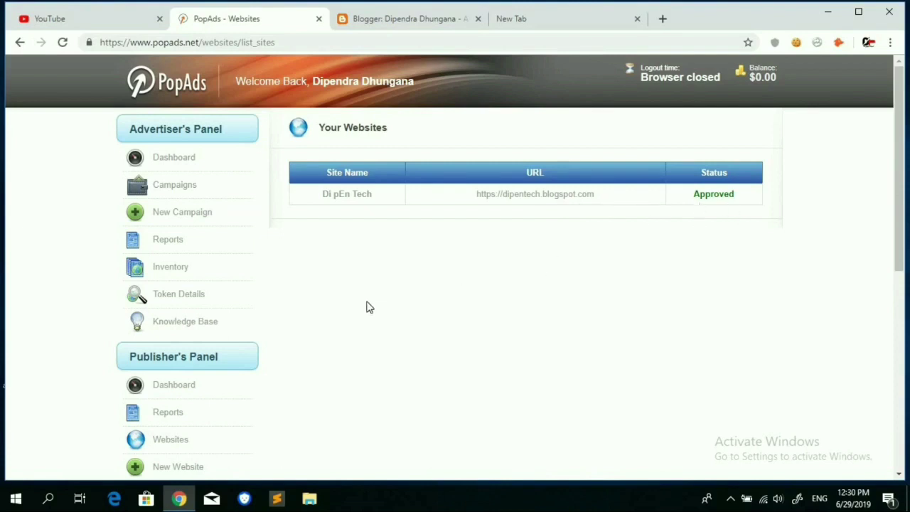
{"action": "scroll", "coordinate": [350, 310], "scroll_direction": "down", "scroll_amount": 2}
{"action": "scroll", "coordinate": [352, 307], "scroll_direction": "up", "scroll_amount": 2}
Visit the listed Di pEn Tech blog and select the Vivo Y3 article to trigger a pop-up ad
{"action": "left_click", "coordinate": [532, 200]}
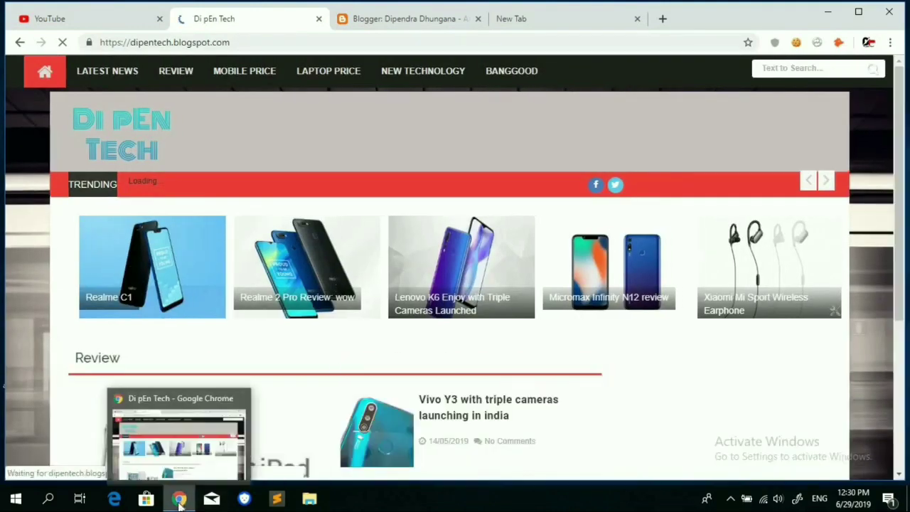
{"action": "scroll", "coordinate": [376, 334], "scroll_direction": "down", "scroll_amount": 1}
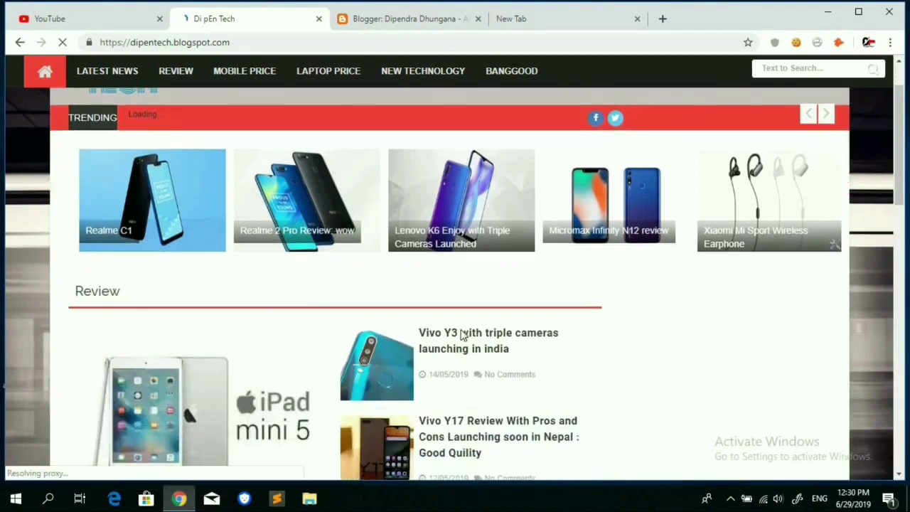
{"action": "left_click", "coordinate": [455, 346]}
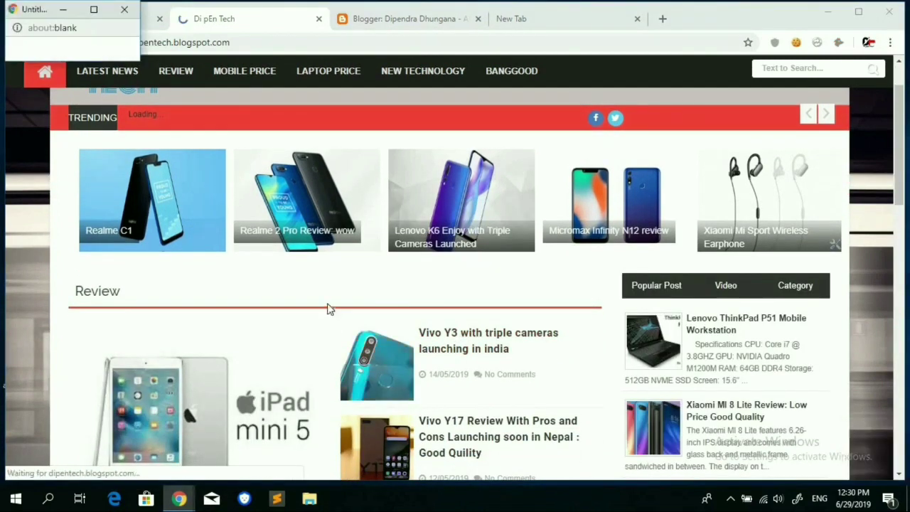
{"action": "scroll", "coordinate": [331, 313], "scroll_direction": "up", "scroll_amount": 1}
{"action": "scroll", "coordinate": [327, 306], "scroll_direction": "down", "scroll_amount": 2}
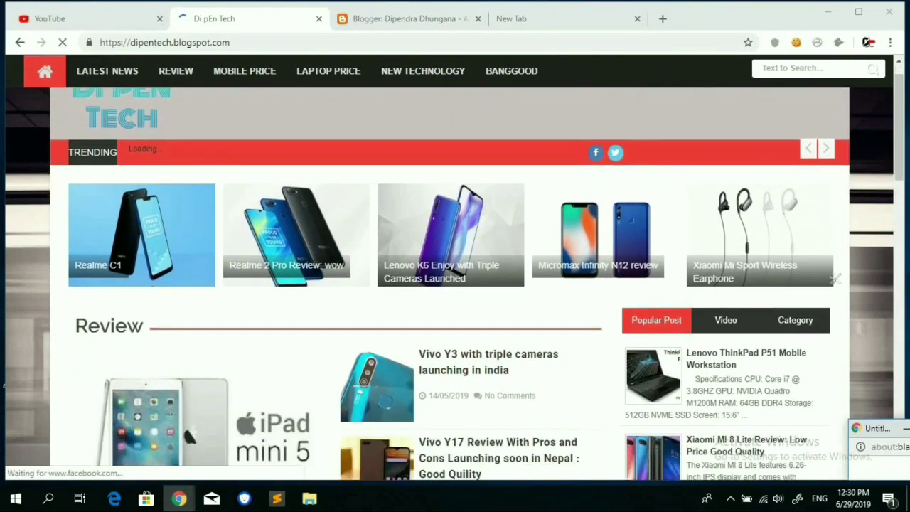
View the Default Advertisement pop-up window opened by the blog and close it
{"action": "mouse_move", "coordinate": [179, 501]}
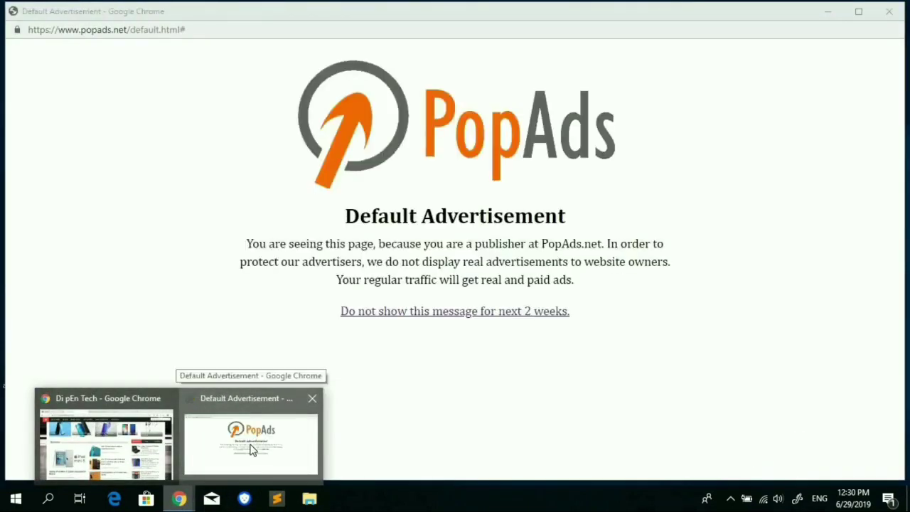
{"action": "left_click", "coordinate": [291, 448]}
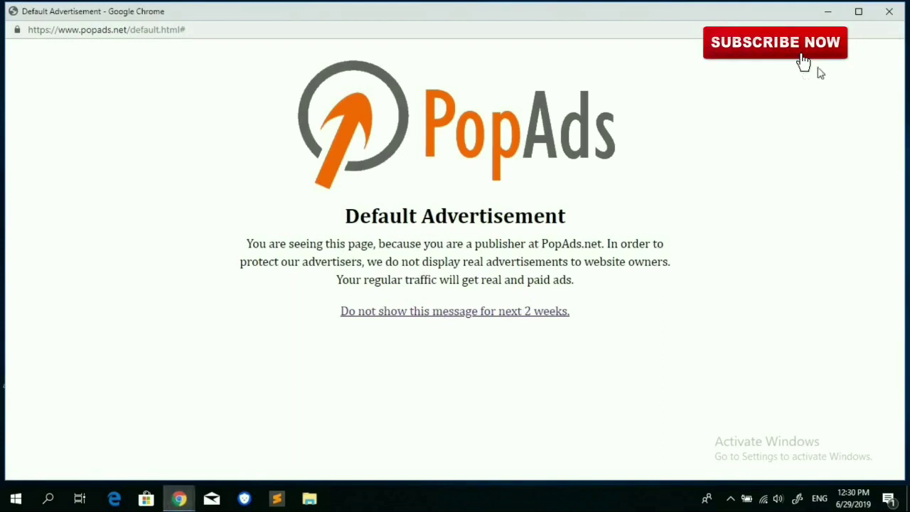
{"action": "left_click", "coordinate": [889, 11]}
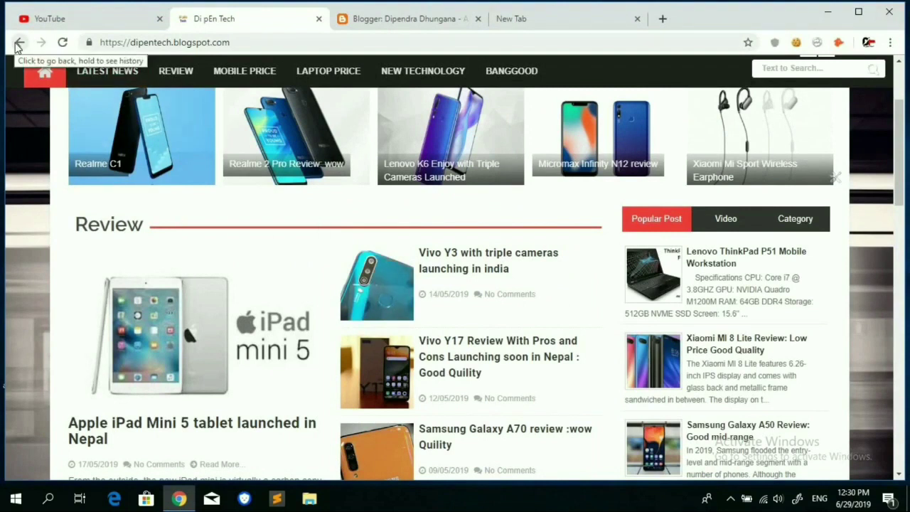
Return to the PopAds websites list and open the form for adding a new website
{"action": "left_click", "coordinate": [19, 42]}
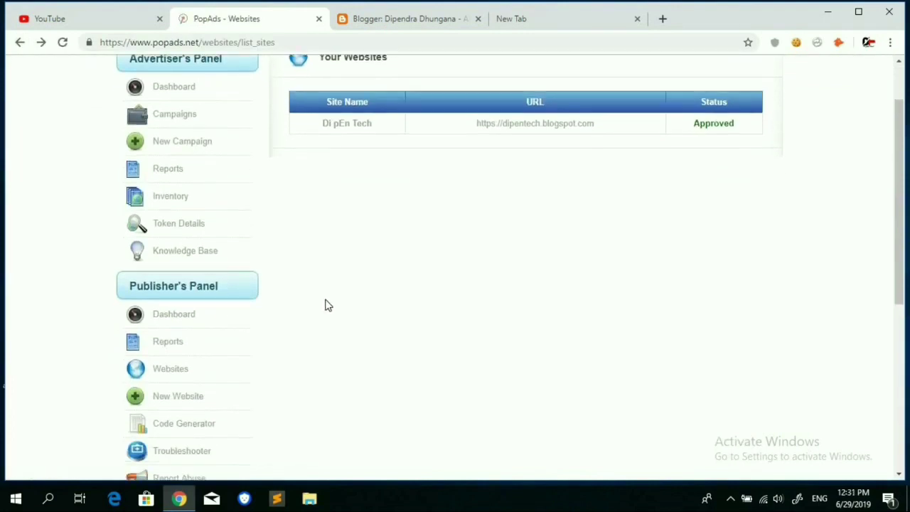
{"action": "scroll", "coordinate": [325, 305], "scroll_direction": "down", "scroll_amount": 1}
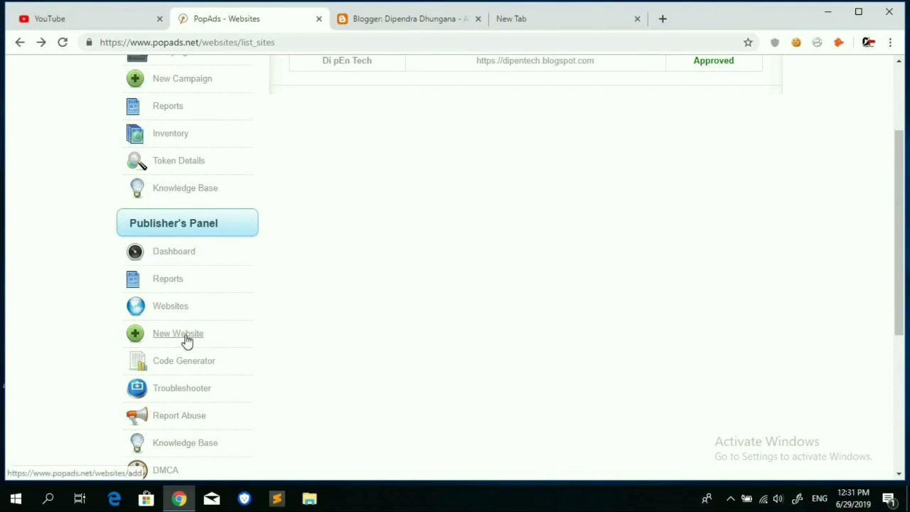
{"action": "left_click", "coordinate": [187, 341]}
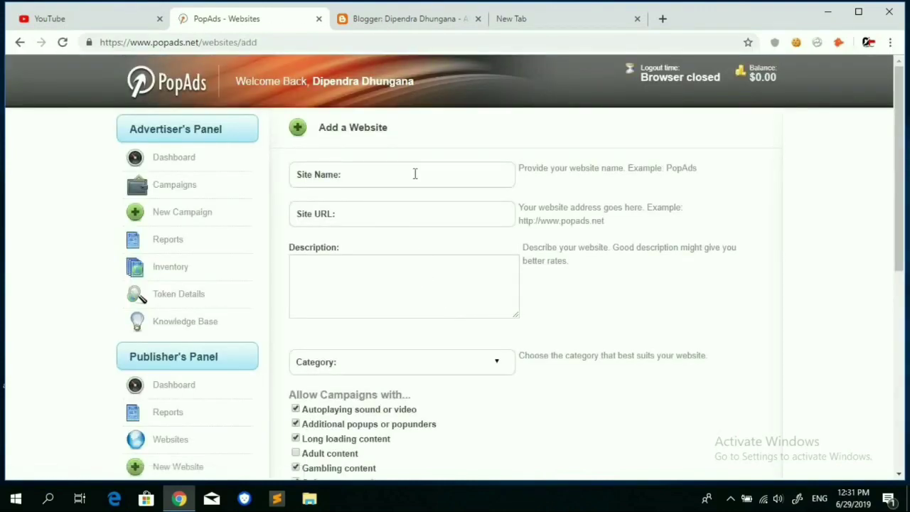
Copy the blog's name from Blogger and enter it as the site name in the PopAds form
{"action": "left_click", "coordinate": [441, 26]}
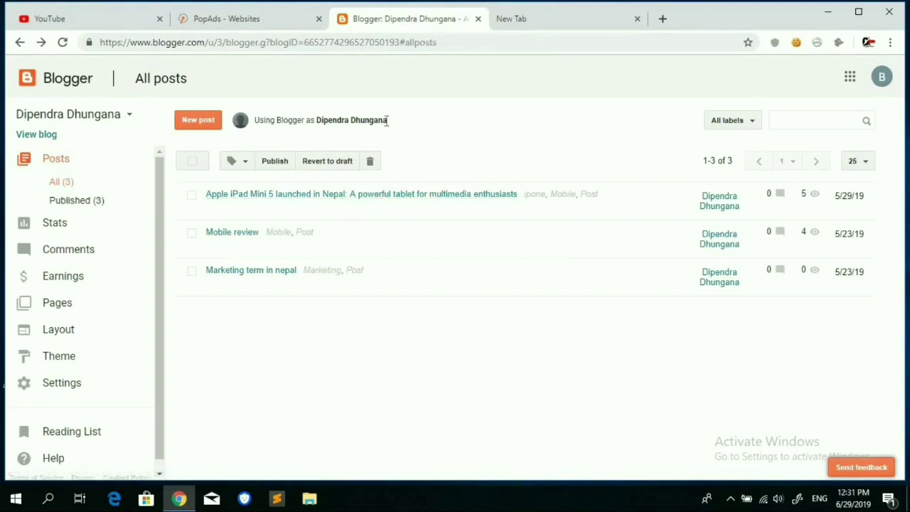
{"action": "left_click_drag", "start_coordinate": [387, 120], "coordinate": [325, 121]}
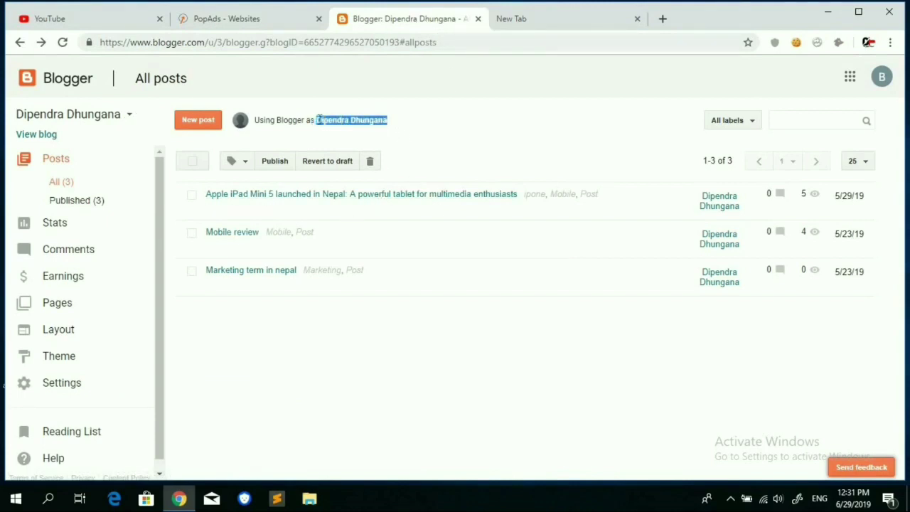
{"action": "left_click", "coordinate": [259, 24]}
{"action": "left_click", "coordinate": [376, 177]}
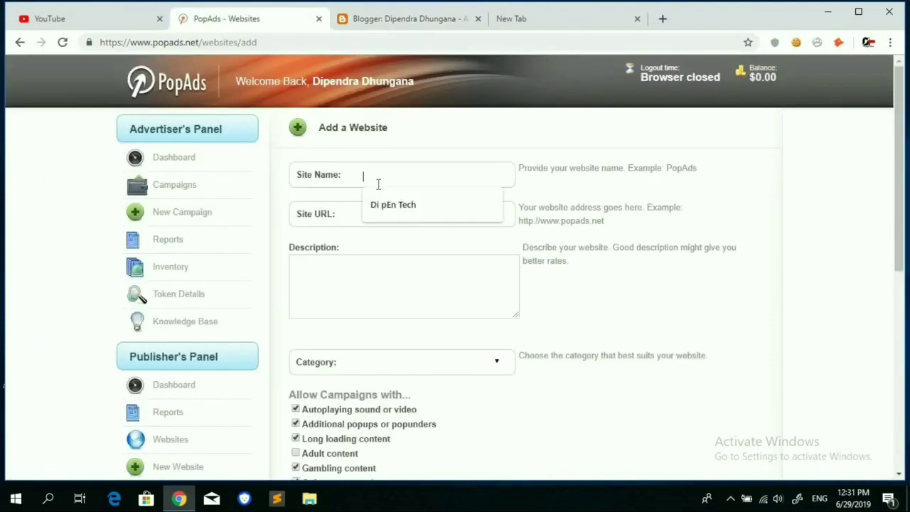
{"action": "type", "text": "Dipendra Dhungana"}
View the blog from Blogger, copy its web address and enter it as the site URL in the PopAds form
{"action": "left_click", "coordinate": [382, 210]}
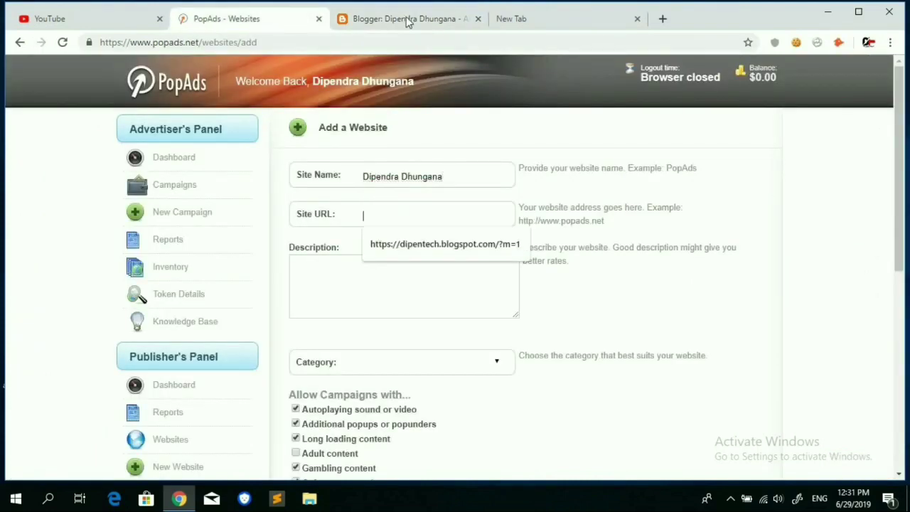
{"action": "left_click", "coordinate": [410, 20]}
{"action": "left_click", "coordinate": [50, 136]}
{"action": "left_click_drag", "start_coordinate": [289, 45], "coordinate": [81, 61]}
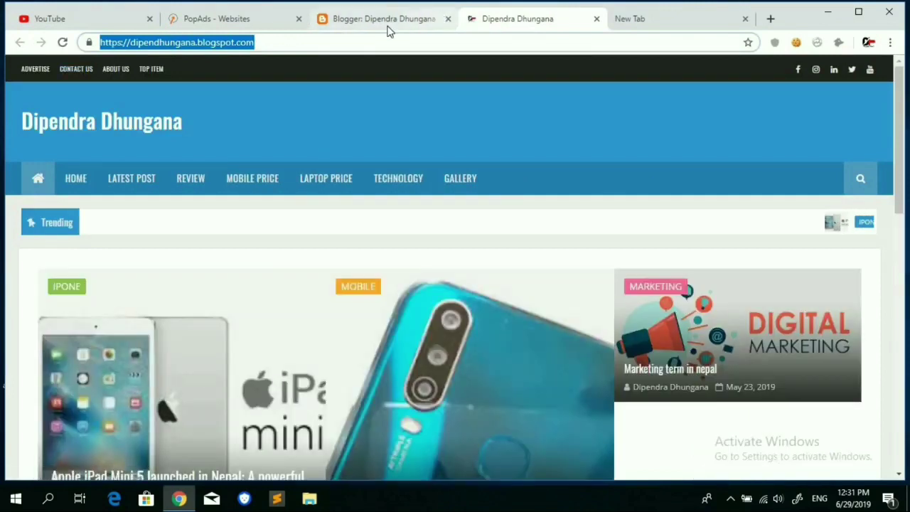
{"action": "left_click", "coordinate": [249, 18]}
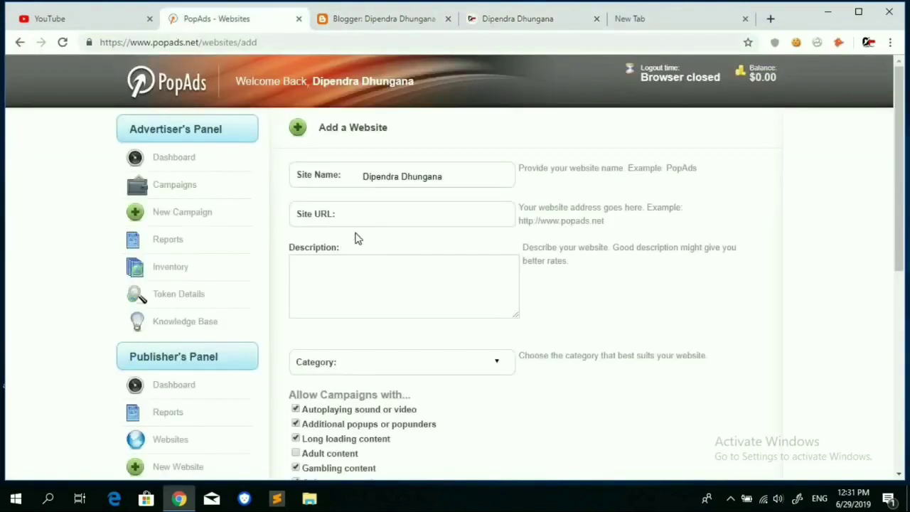
{"action": "left_click", "coordinate": [383, 214]}
{"action": "key", "text": "ctrl+v"}
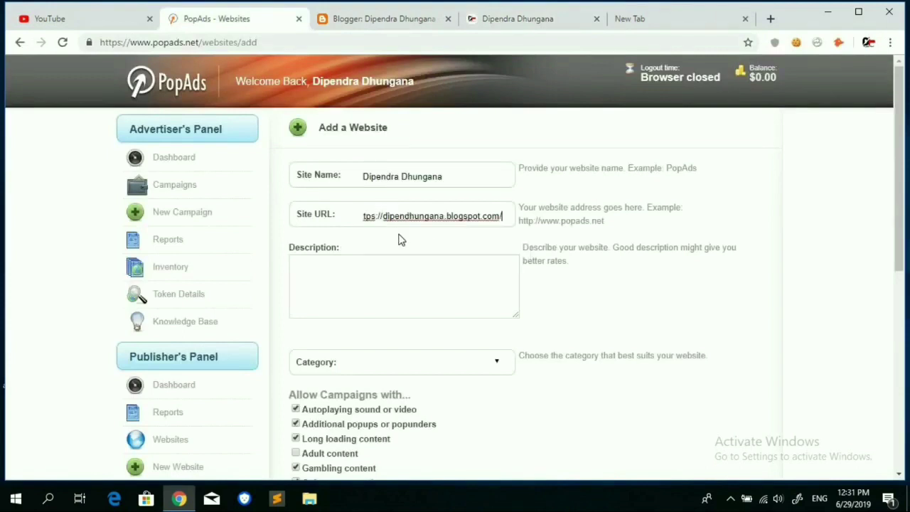
Set the new website's category to General
{"action": "left_click", "coordinate": [384, 278]}
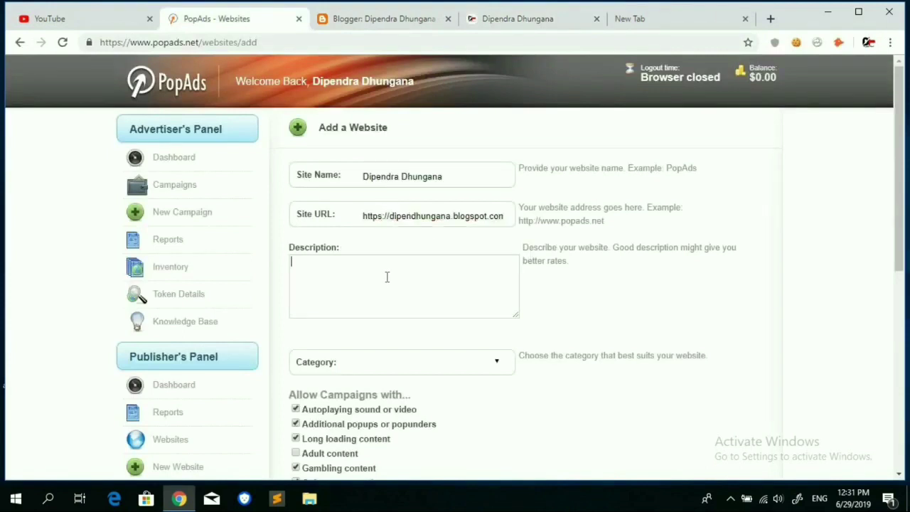
{"action": "scroll", "coordinate": [390, 277], "scroll_direction": "down", "scroll_amount": 1}
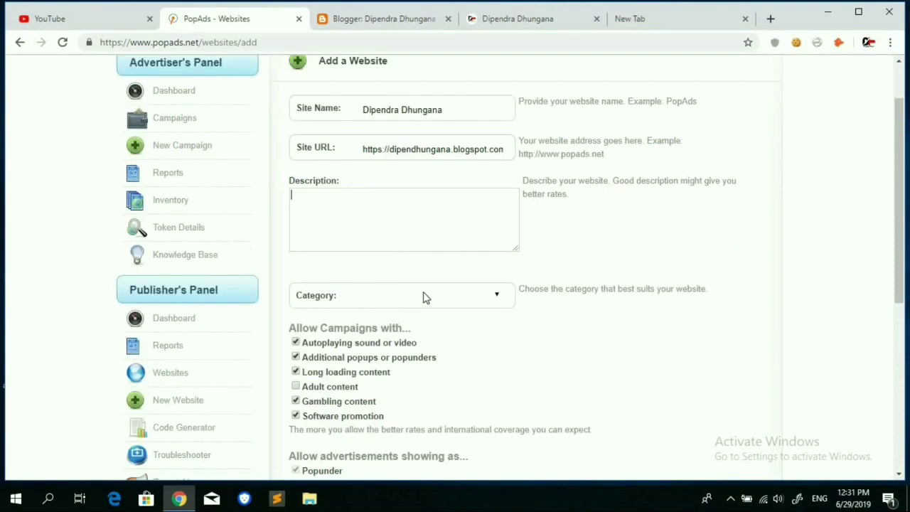
{"action": "left_click", "coordinate": [459, 304]}
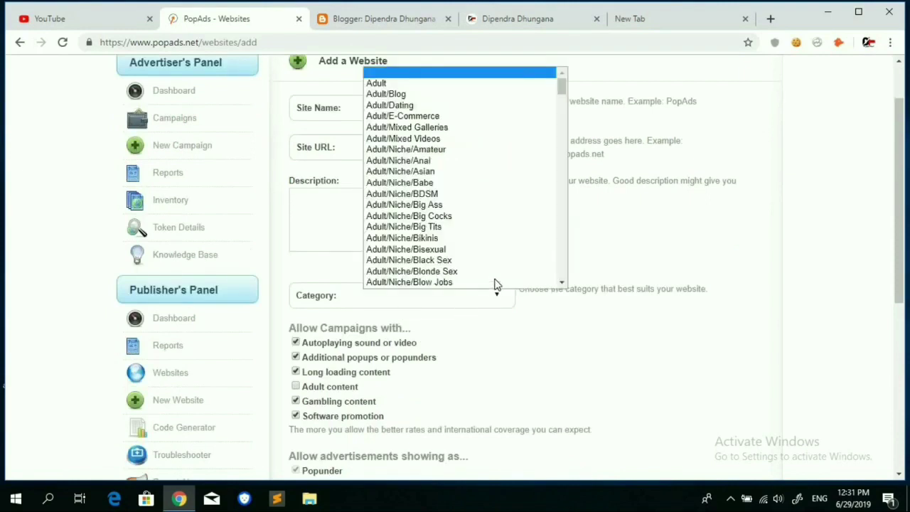
{"action": "scroll", "coordinate": [466, 191], "scroll_direction": "down", "scroll_amount": 20}
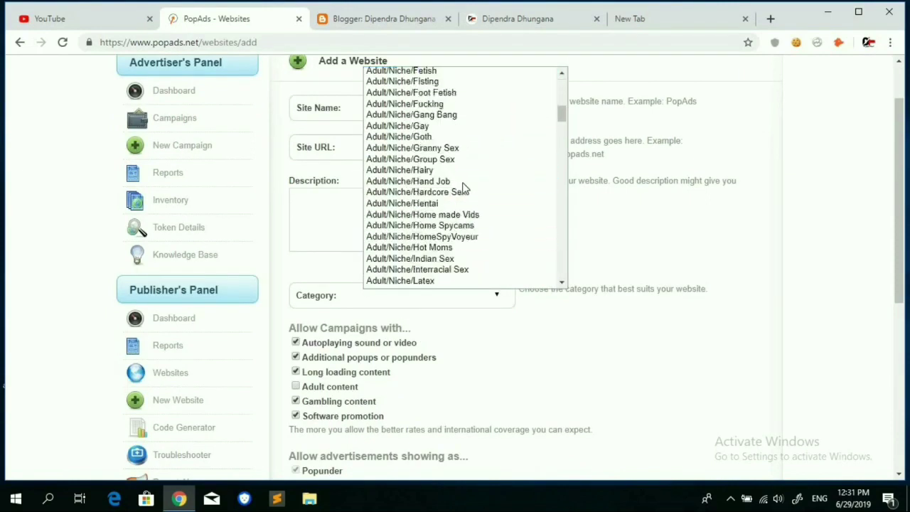
{"action": "scroll", "coordinate": [461, 191], "scroll_direction": "down", "scroll_amount": 20}
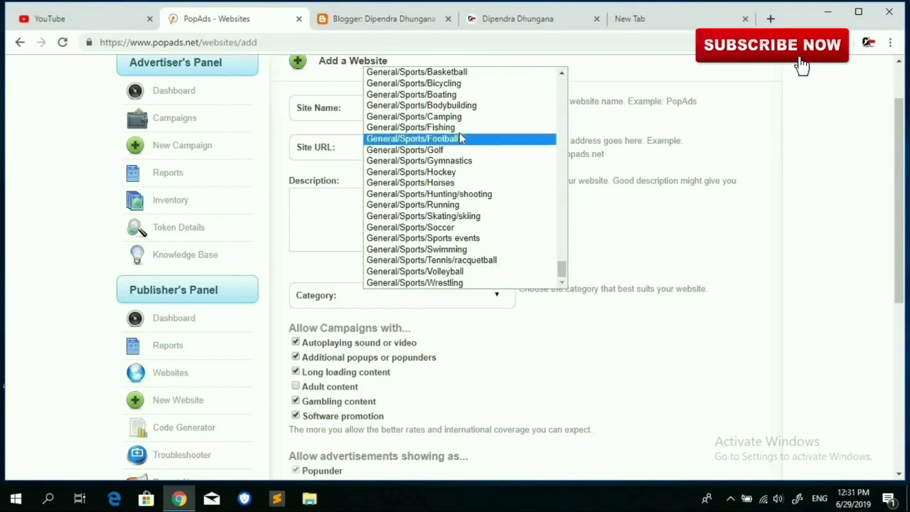
{"action": "scroll", "coordinate": [459, 160], "scroll_direction": "up", "scroll_amount": 15}
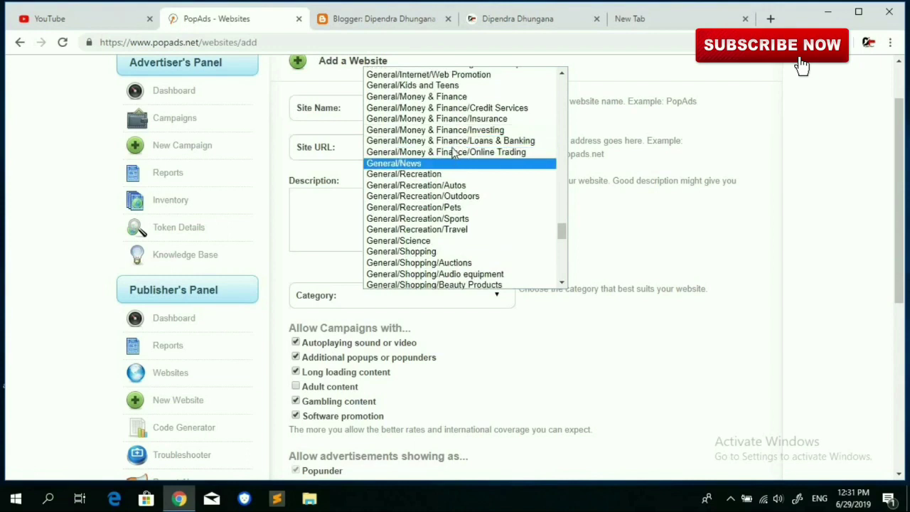
{"action": "scroll", "coordinate": [455, 153], "scroll_direction": "up", "scroll_amount": 4}
{"action": "scroll", "coordinate": [446, 146], "scroll_direction": "up", "scroll_amount": 5}
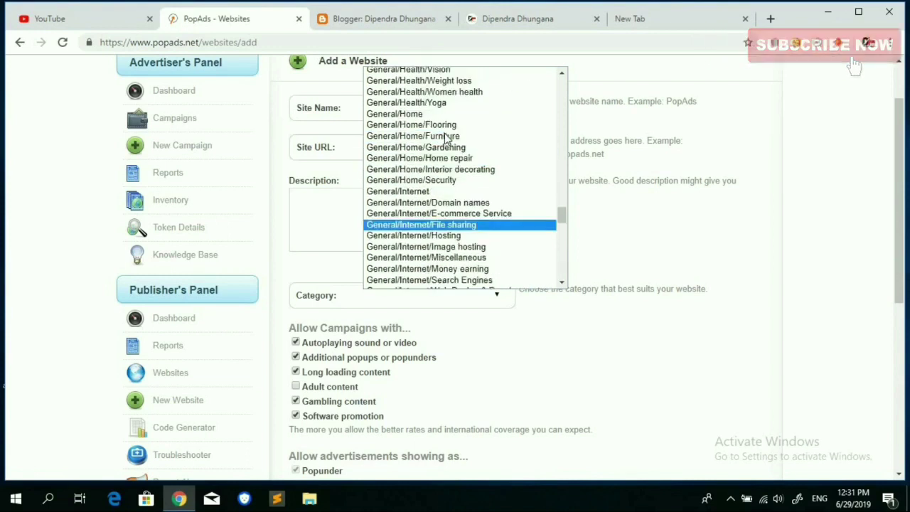
{"action": "scroll", "coordinate": [448, 151], "scroll_direction": "up", "scroll_amount": 10}
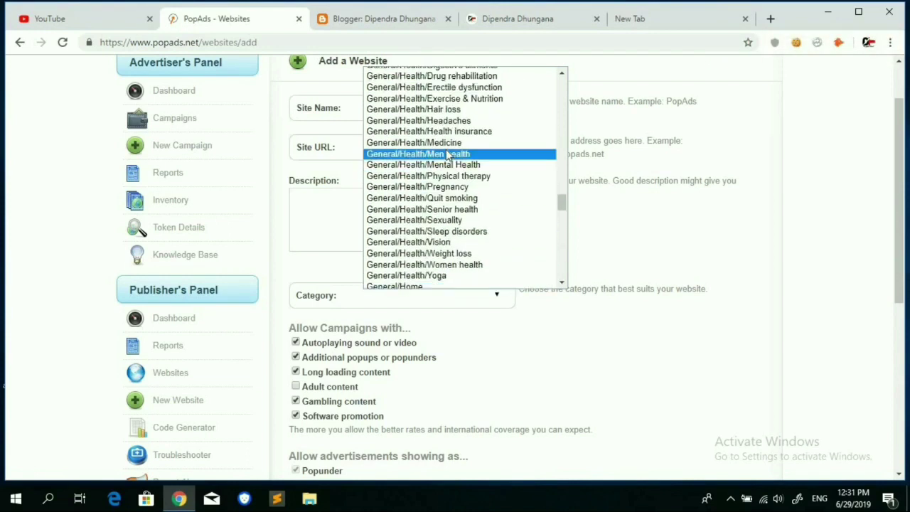
{"action": "scroll", "coordinate": [448, 150], "scroll_direction": "up", "scroll_amount": 8}
{"action": "scroll", "coordinate": [448, 147], "scroll_direction": "up", "scroll_amount": 5}
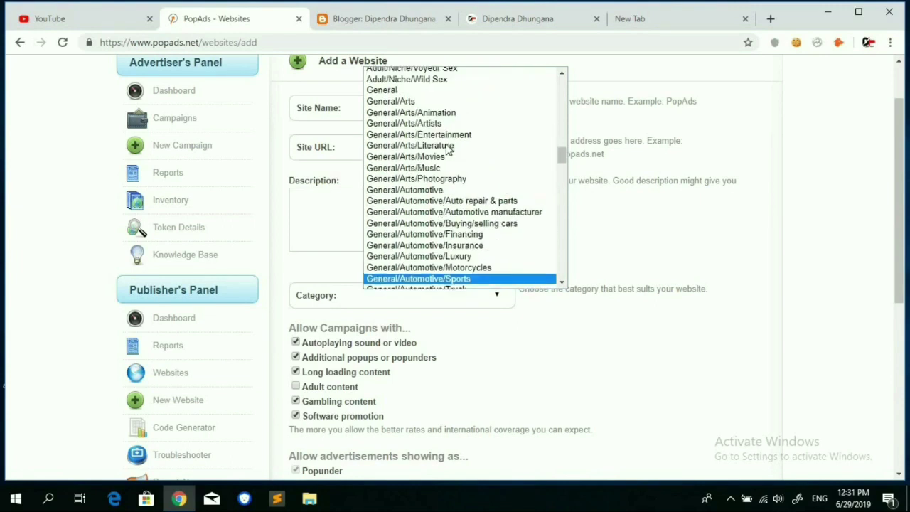
{"action": "left_click", "coordinate": [424, 91]}
Disallow campaigns with long loading content and gambling content for the new website
{"action": "scroll", "coordinate": [435, 137], "scroll_direction": "down", "scroll_amount": 2}
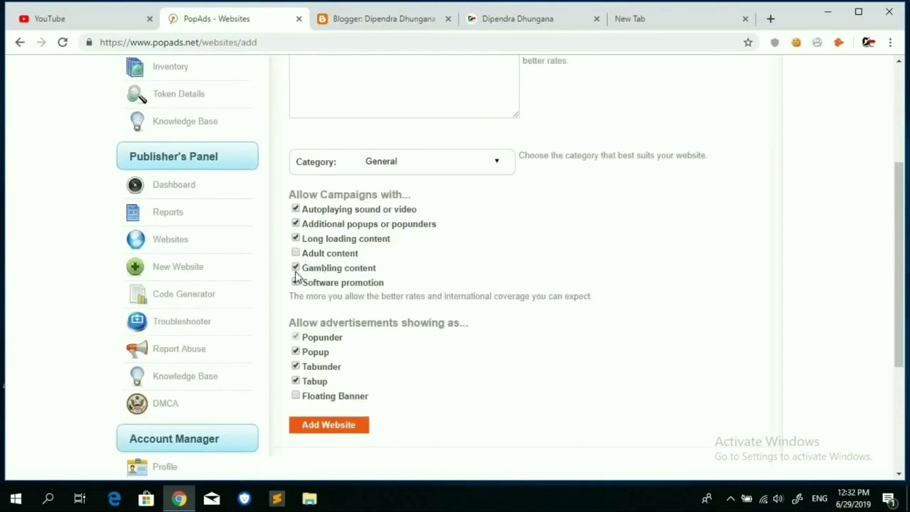
{"action": "left_click", "coordinate": [295, 268]}
{"action": "left_click", "coordinate": [297, 239]}
{"action": "left_click", "coordinate": [295, 268]}
Enter the description "review mobile and laptop" and submit the form to add the website
{"action": "scroll", "coordinate": [351, 322], "scroll_direction": "down", "scroll_amount": 2}
{"action": "left_click", "coordinate": [344, 297]}
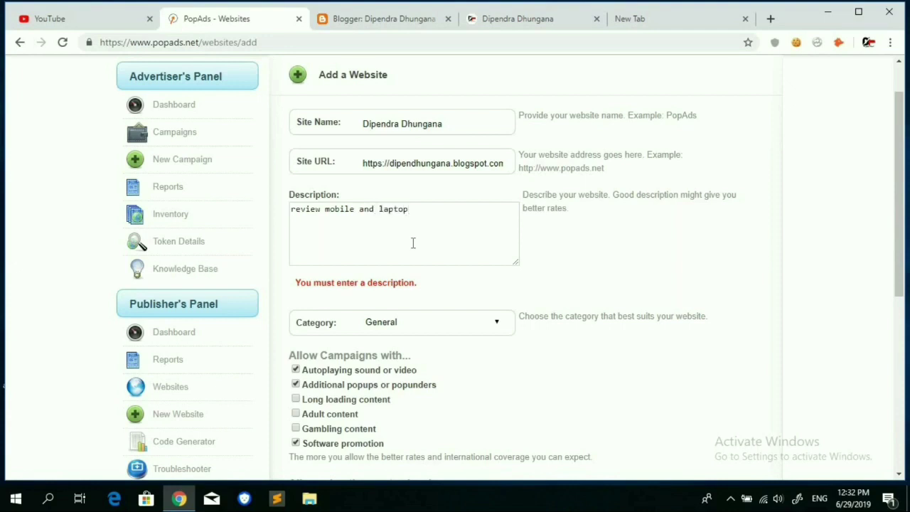
{"action": "scroll", "coordinate": [418, 233], "scroll_direction": "down", "scroll_amount": 4}
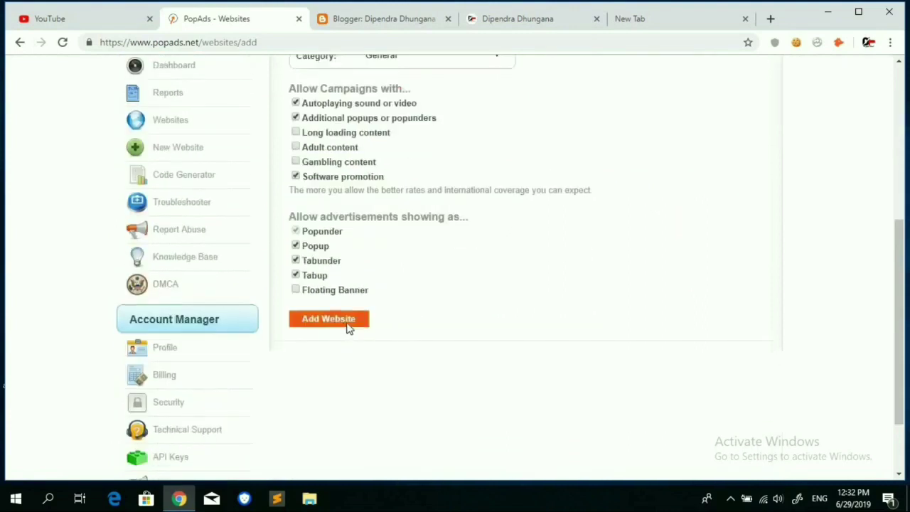
{"action": "left_click", "coordinate": [348, 324]}
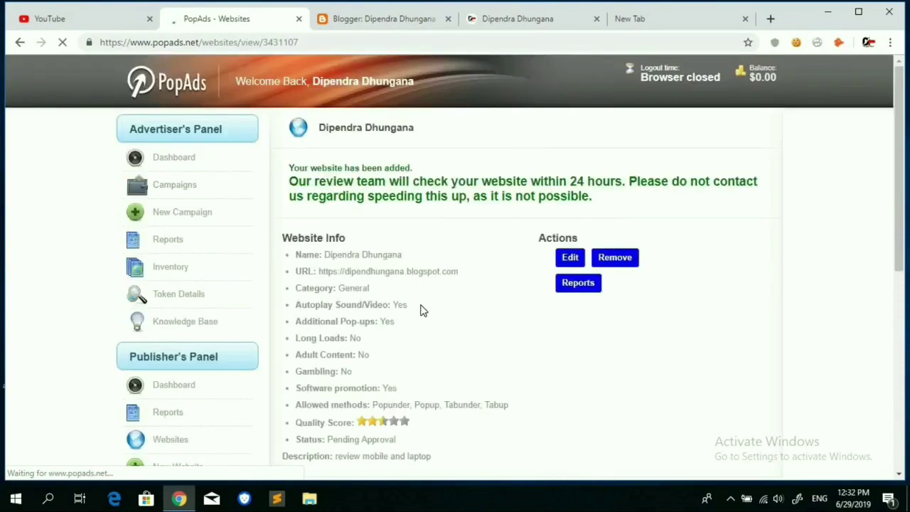
Review the added website's info, approval status and earnings
{"action": "scroll", "coordinate": [467, 296], "scroll_direction": "down", "scroll_amount": 2}
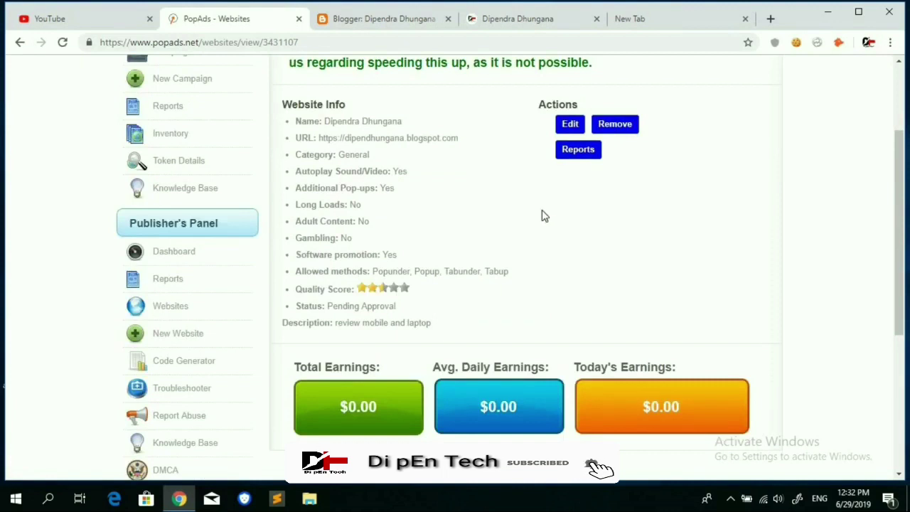
{"action": "scroll", "coordinate": [540, 218], "scroll_direction": "down", "scroll_amount": 1}
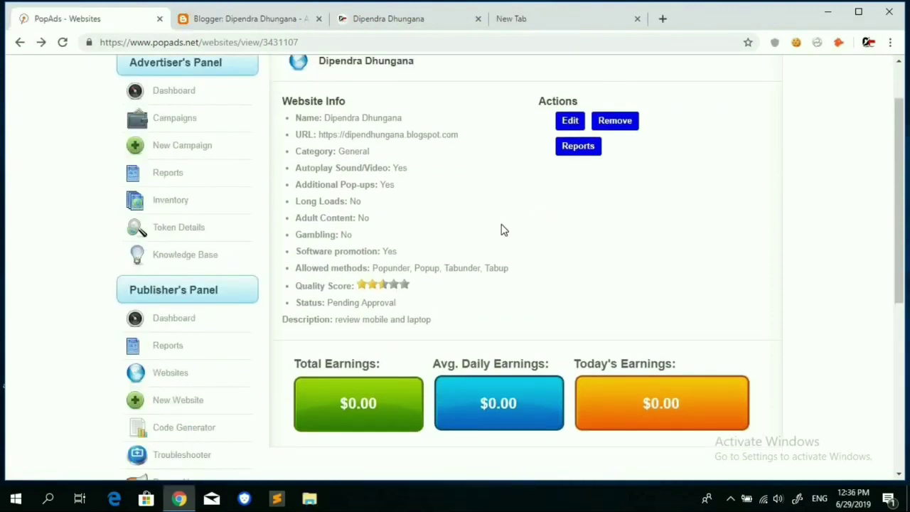
{"action": "scroll", "coordinate": [507, 250], "scroll_direction": "up", "scroll_amount": 1}
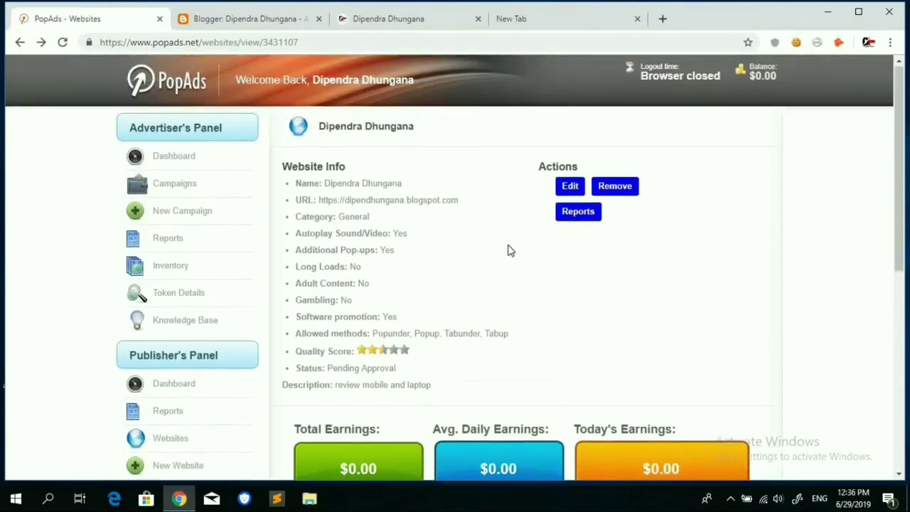
{"action": "scroll", "coordinate": [488, 258], "scroll_direction": "down", "scroll_amount": 1}
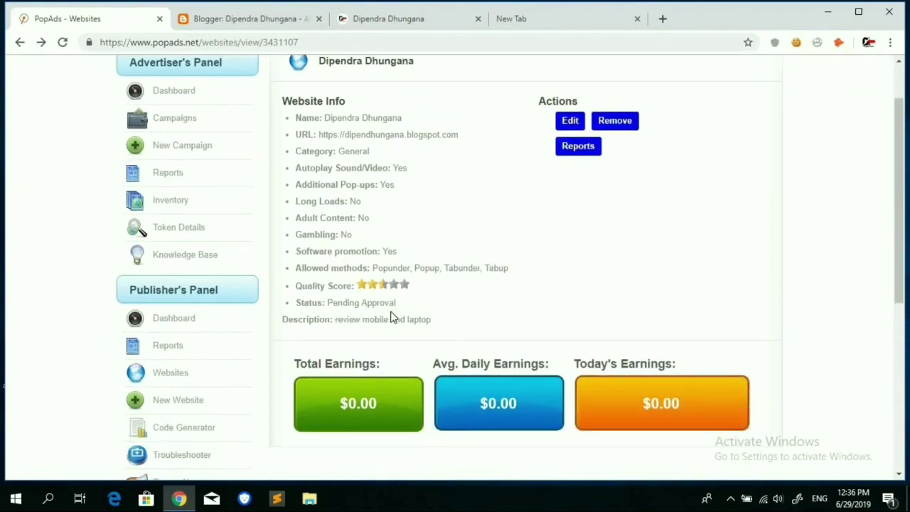
{"action": "scroll", "coordinate": [463, 265], "scroll_direction": "down", "scroll_amount": 1}
{"action": "scroll", "coordinate": [596, 103], "scroll_direction": "up", "scroll_amount": 2}
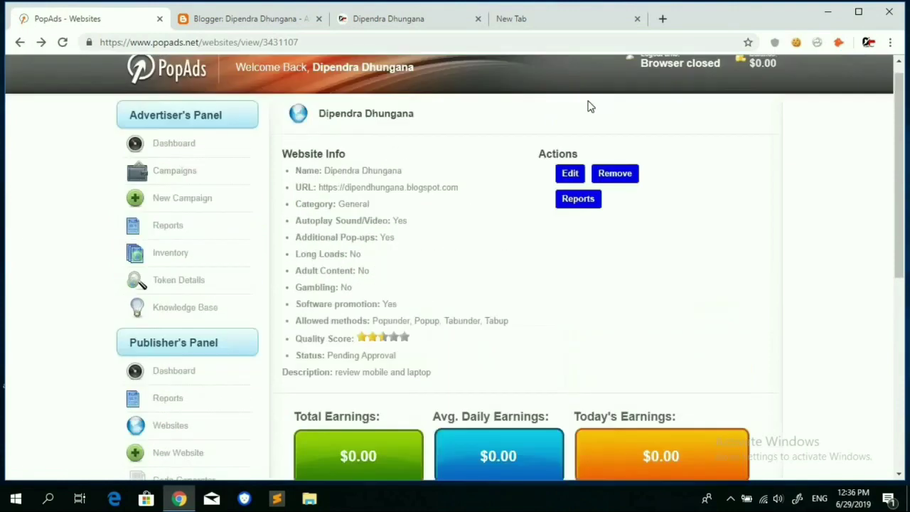
{"action": "scroll", "coordinate": [458, 232], "scroll_direction": "down", "scroll_amount": 1}
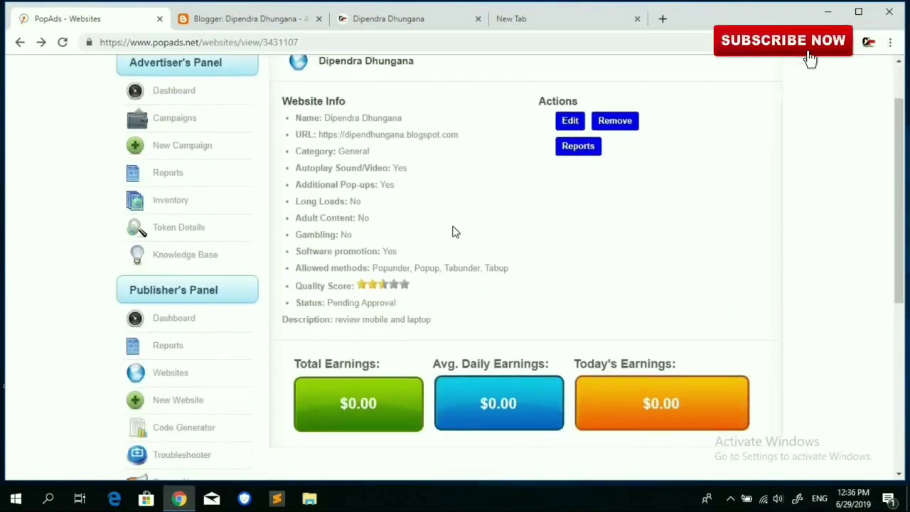
Generate the popunder code for the Di pEn Tech website in the Code Generator, keeping the default advanced options
{"action": "scroll", "coordinate": [192, 321], "scroll_direction": "down", "scroll_amount": 2}
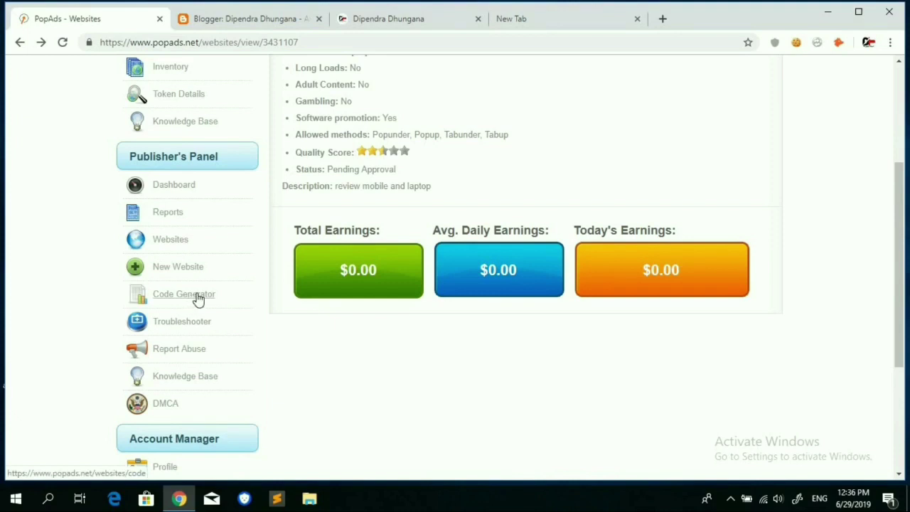
{"action": "left_click", "coordinate": [199, 300]}
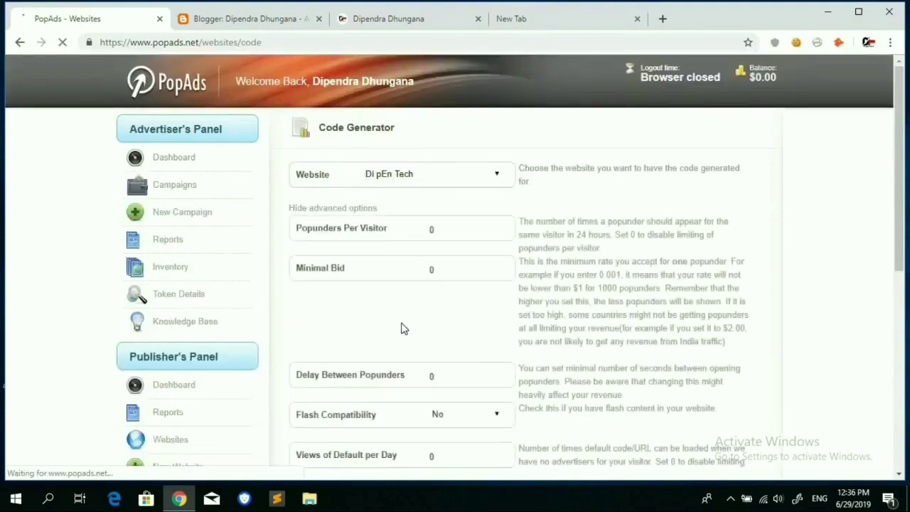
{"action": "left_click", "coordinate": [496, 181]}
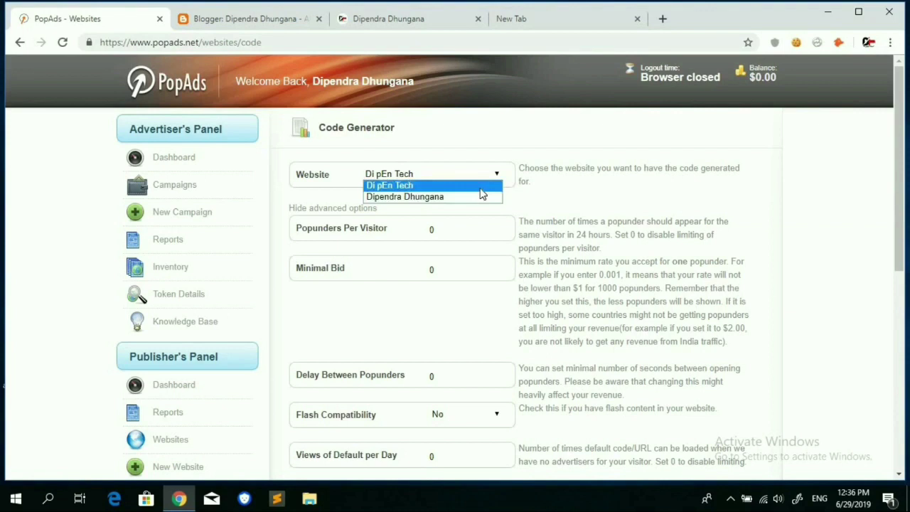
{"action": "left_click", "coordinate": [480, 187]}
{"action": "scroll", "coordinate": [477, 195], "scroll_direction": "down", "scroll_amount": 3}
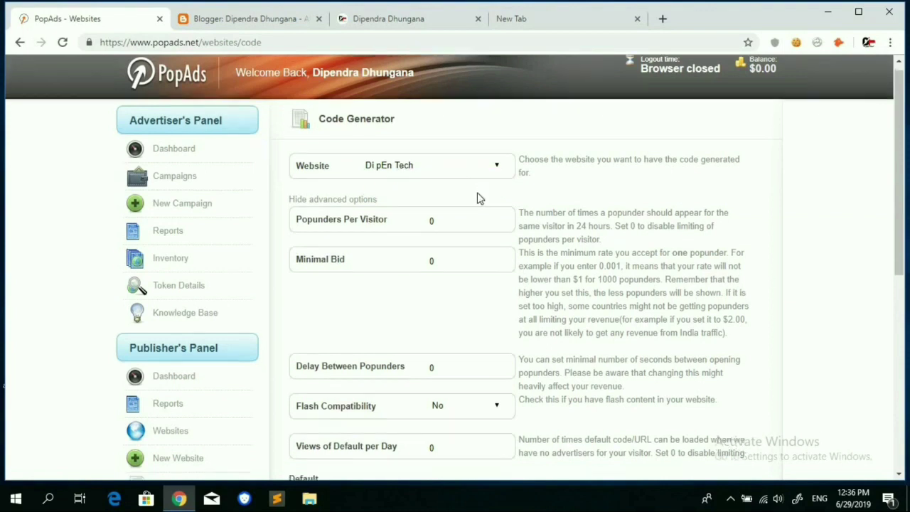
{"action": "scroll", "coordinate": [440, 299], "scroll_direction": "down", "scroll_amount": 1}
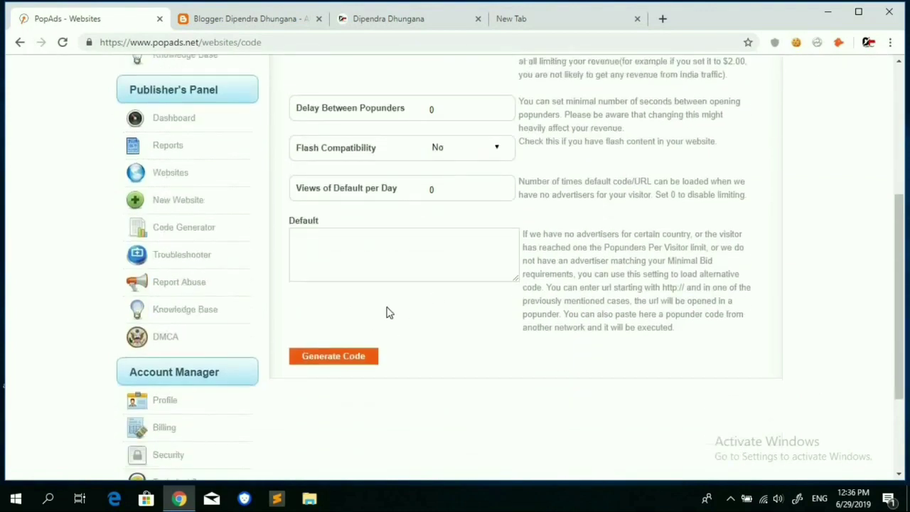
{"action": "left_click", "coordinate": [334, 356]}
Copy the entire generated Standard Adcode script
{"action": "scroll", "coordinate": [408, 342], "scroll_direction": "down", "scroll_amount": 1}
{"action": "scroll", "coordinate": [406, 342], "scroll_direction": "down", "scroll_amount": 7}
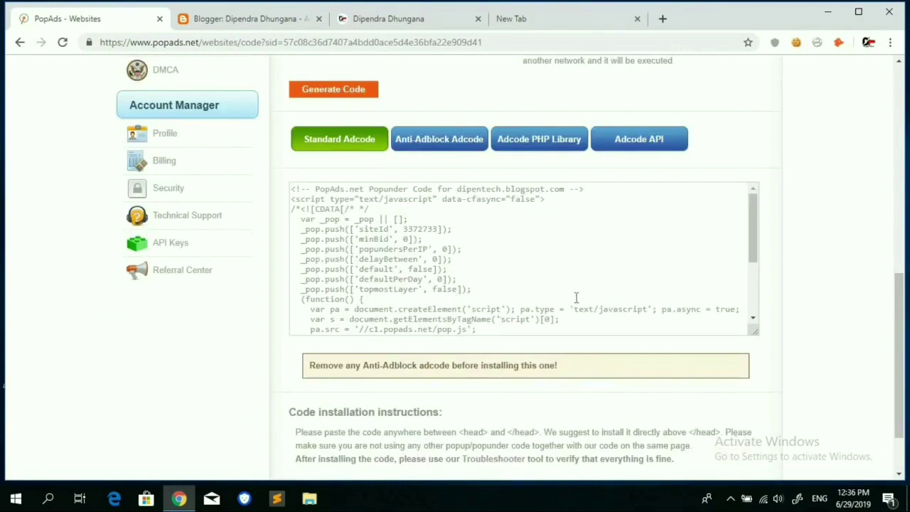
{"action": "left_click", "coordinate": [524, 274]}
{"action": "key", "text": "ctrl+c"}
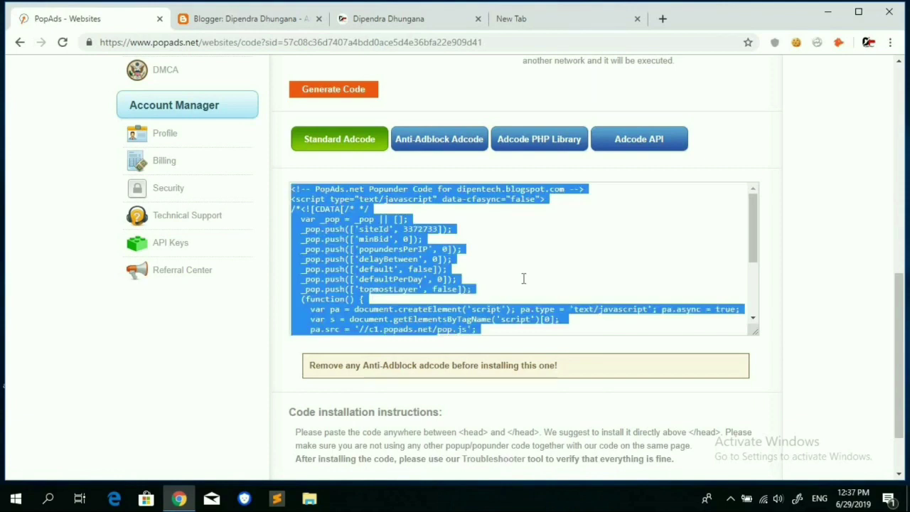
Switch to the Blogger dashboard and open the blog theme's HTML for editing
{"action": "left_click", "coordinate": [252, 24]}
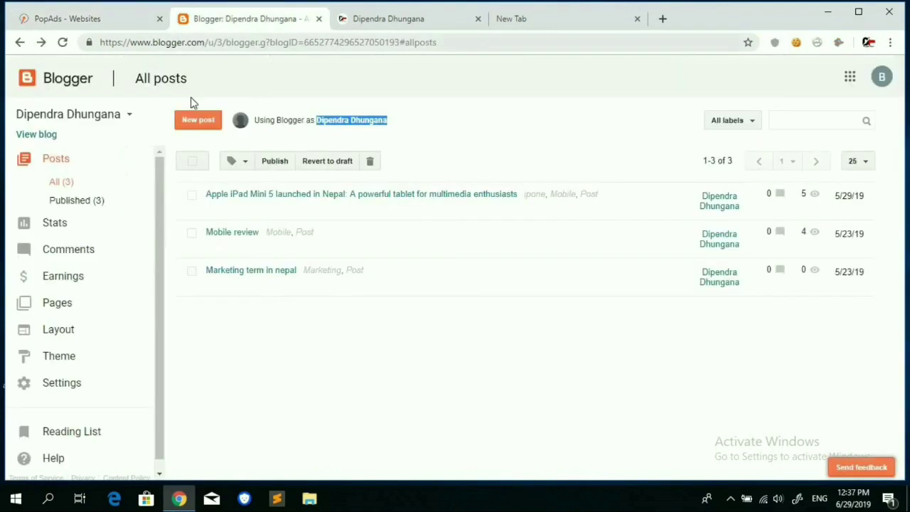
{"action": "left_click", "coordinate": [77, 359]}
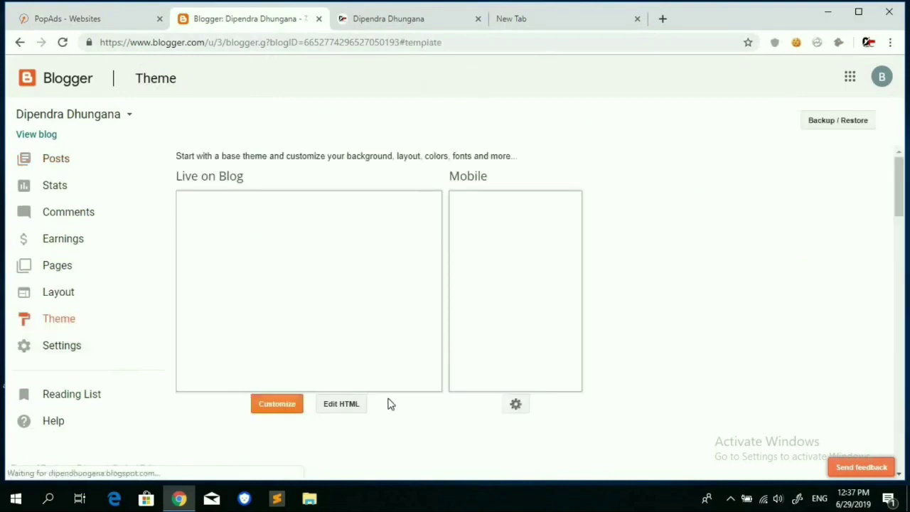
{"action": "left_click", "coordinate": [361, 403]}
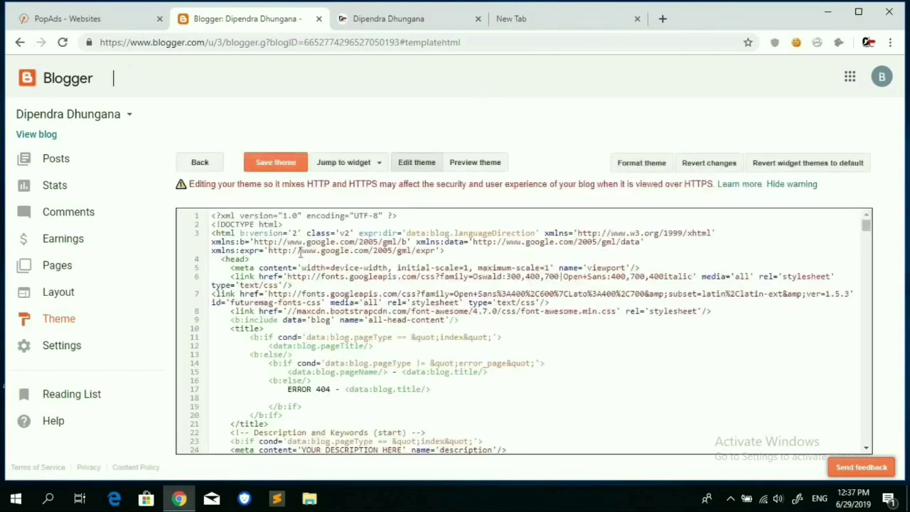
Paste the copied PopAds popunder script on a new line directly below the opening <head> tag and save the theme
{"action": "left_click", "coordinate": [257, 261]}
{"action": "key", "text": "Return"}
{"action": "key", "text": "ctrl+v"}
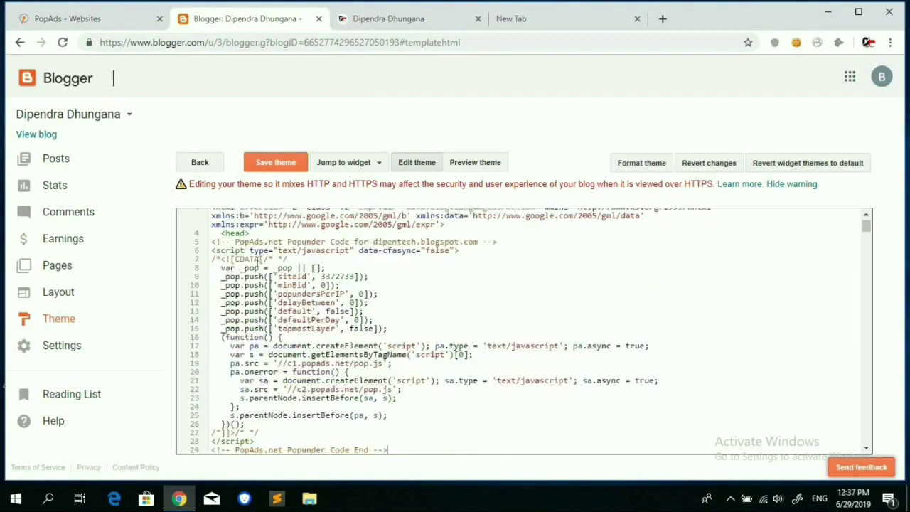
{"action": "left_click", "coordinate": [278, 163]}
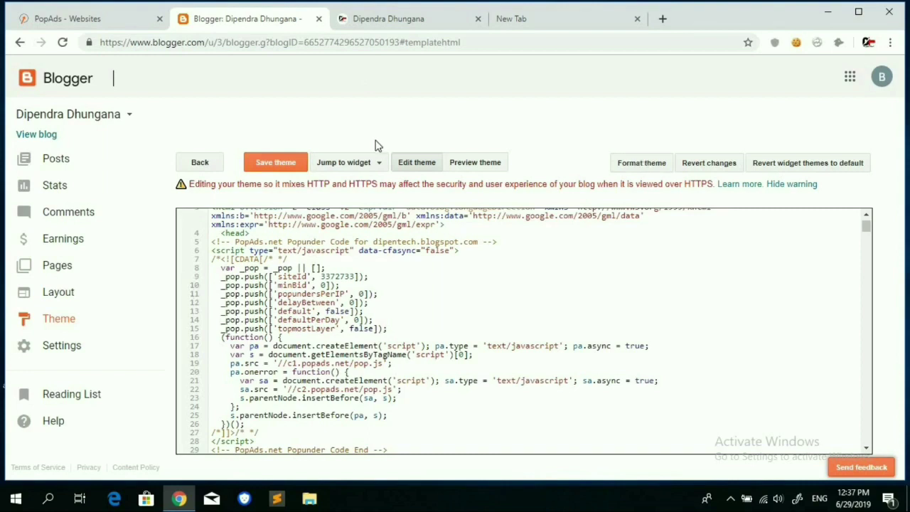
Return to PopAds, list the publisher websites and visit the approved Di pEn Tech site, dipentech.blogspot.com
{"action": "left_click", "coordinate": [121, 22]}
{"action": "scroll", "coordinate": [260, 170], "scroll_direction": "up", "scroll_amount": 5}
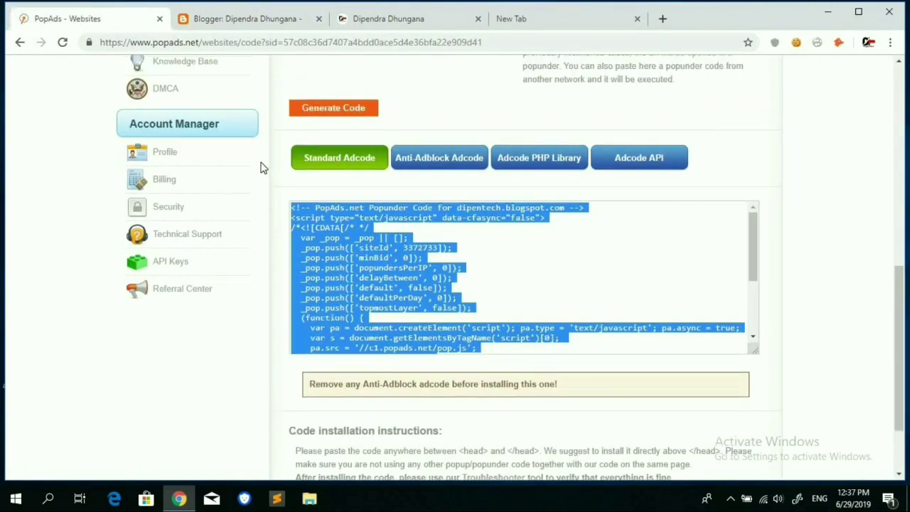
{"action": "left_click", "coordinate": [172, 241]}
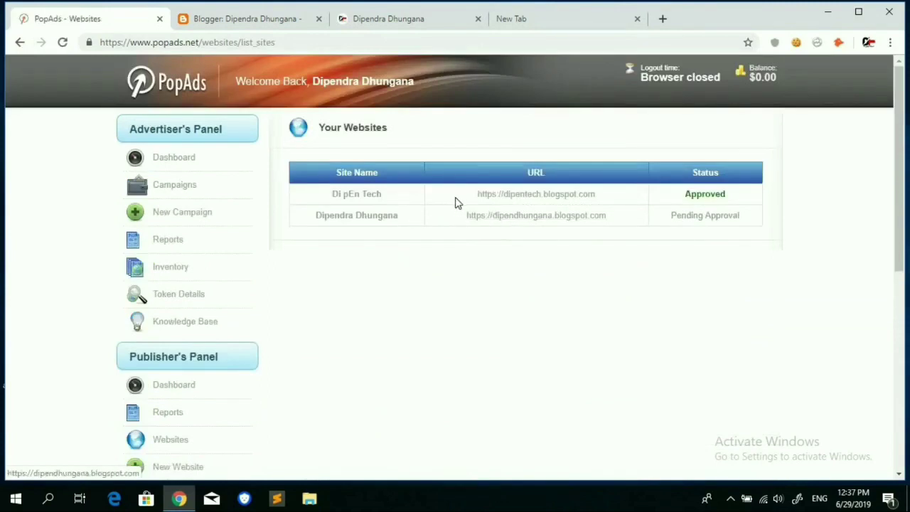
{"action": "left_click", "coordinate": [518, 197]}
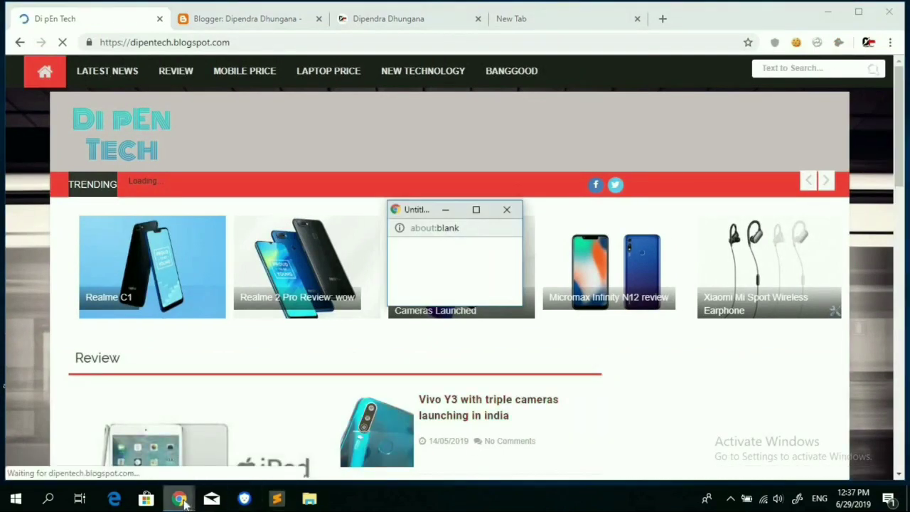
Bring up the popunder window launched by the Di pEn Tech site, check its advertisement and close it
{"action": "mouse_move", "coordinate": [181, 499]}
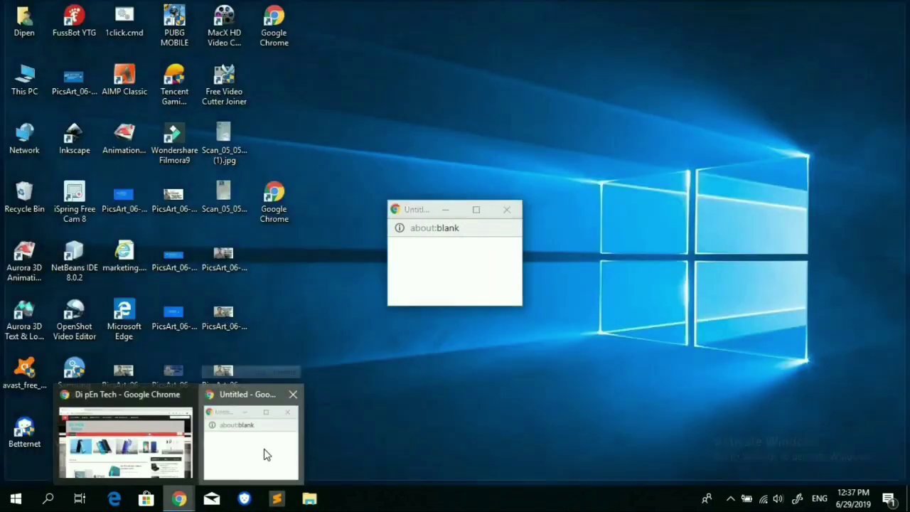
{"action": "left_click", "coordinate": [264, 455]}
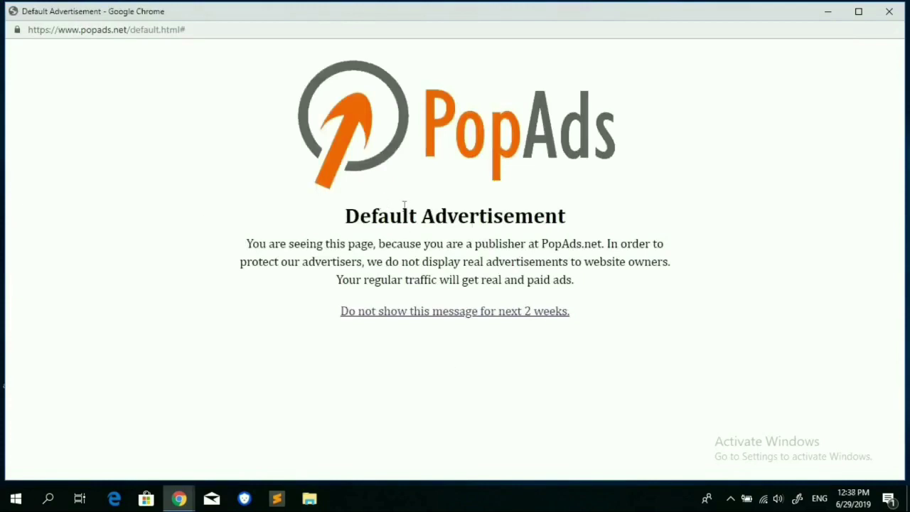
{"action": "left_click", "coordinate": [891, 14]}
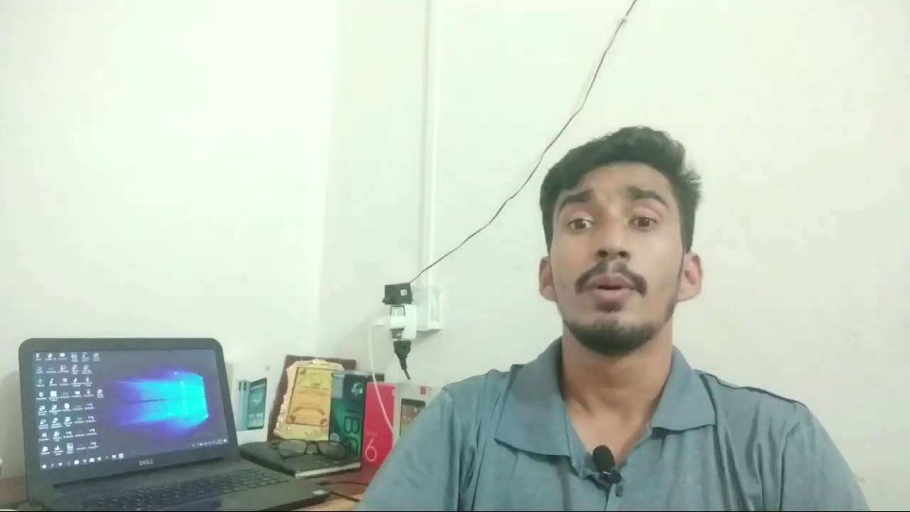